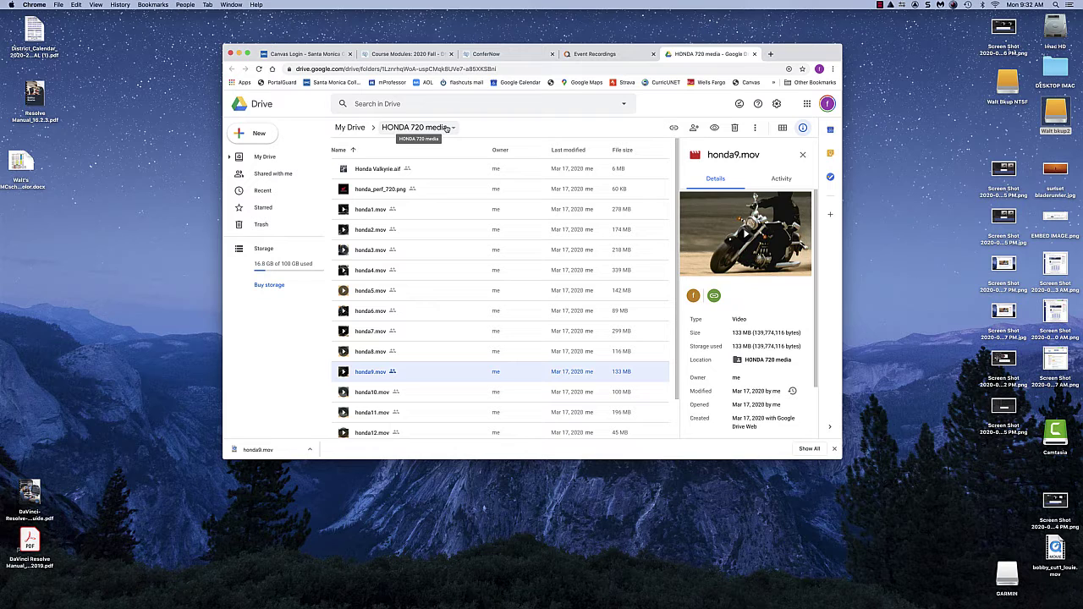
click(383, 169)
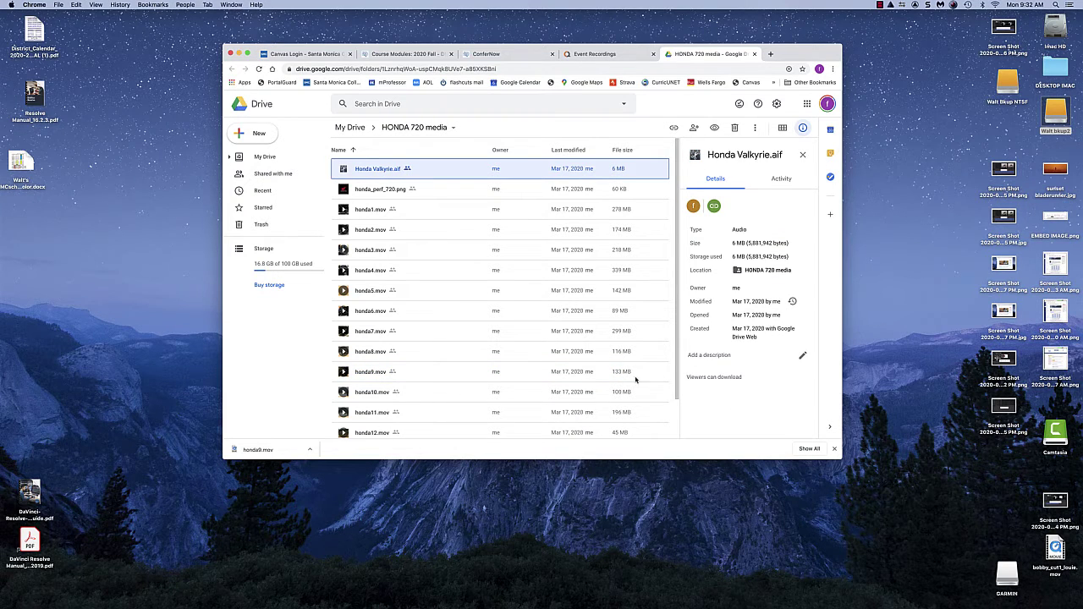
scroll(375, 437, down, 2)
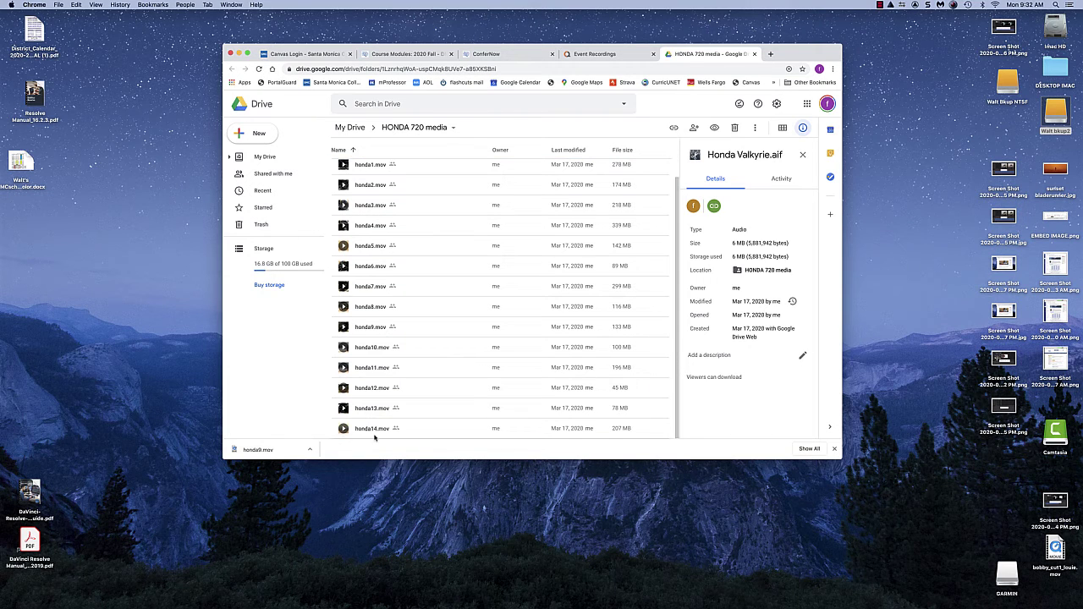
shift+click(366, 429)
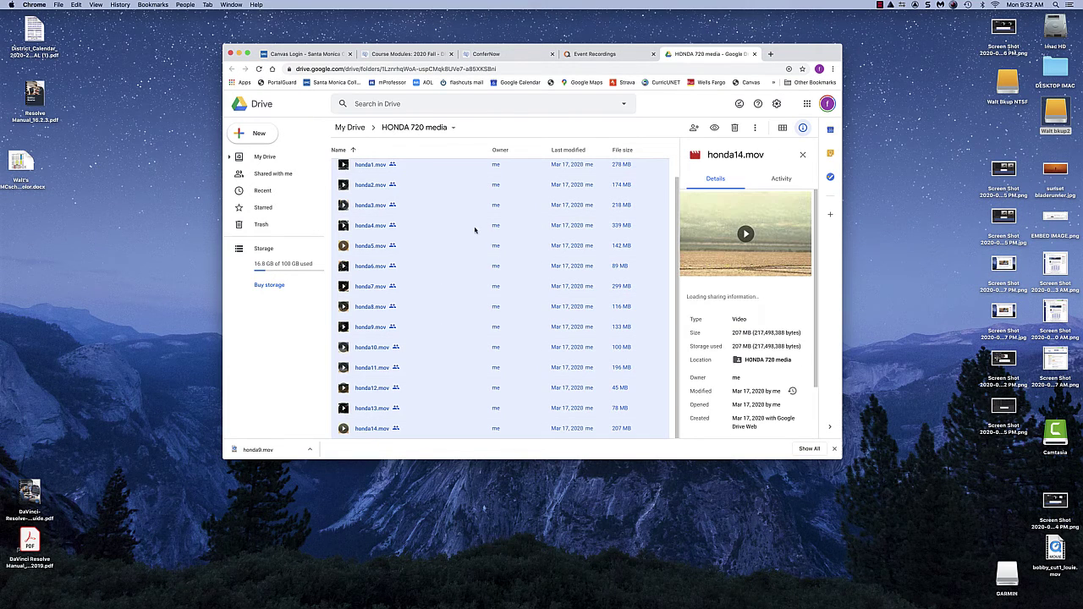
right_click(490, 189)
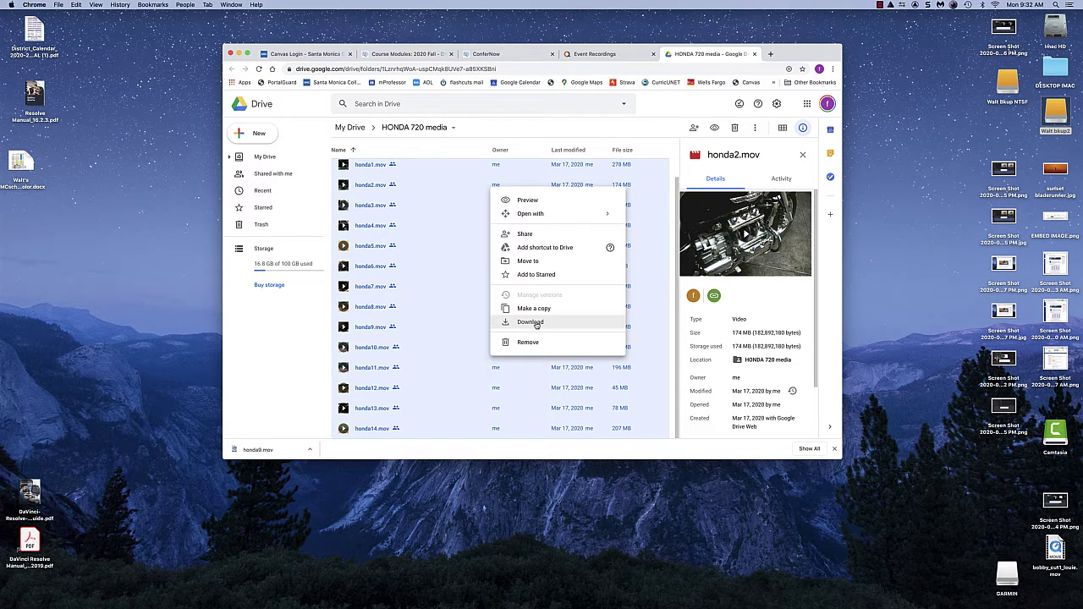
click(461, 211)
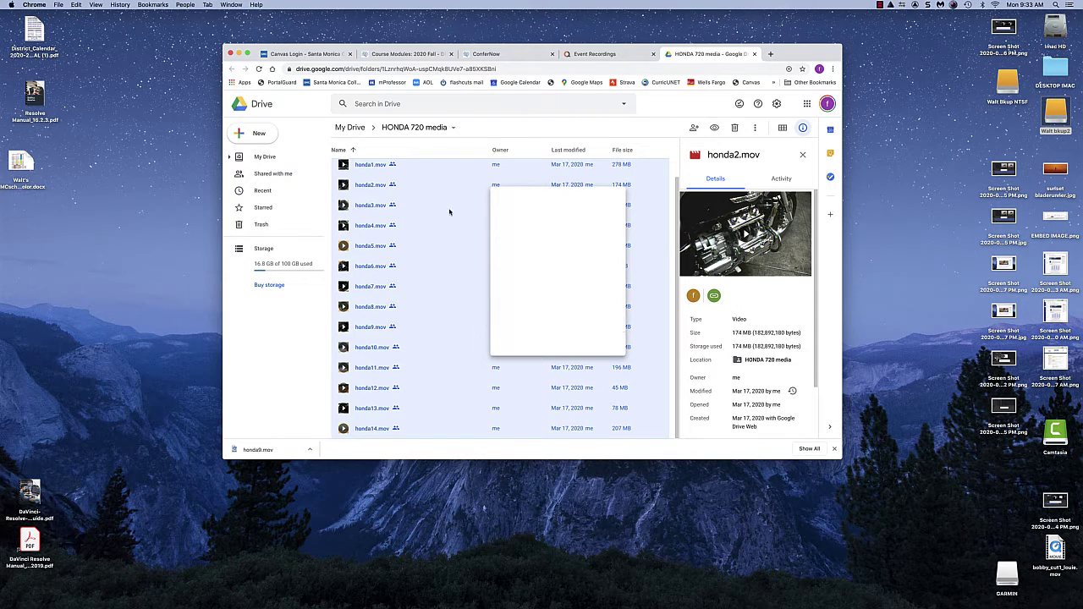
Download honda1.mov and honda2.mov together from the HONDA 720 media folder and accept leaving the site.
scroll(404, 174, up, 1)
shift+click(403, 169)
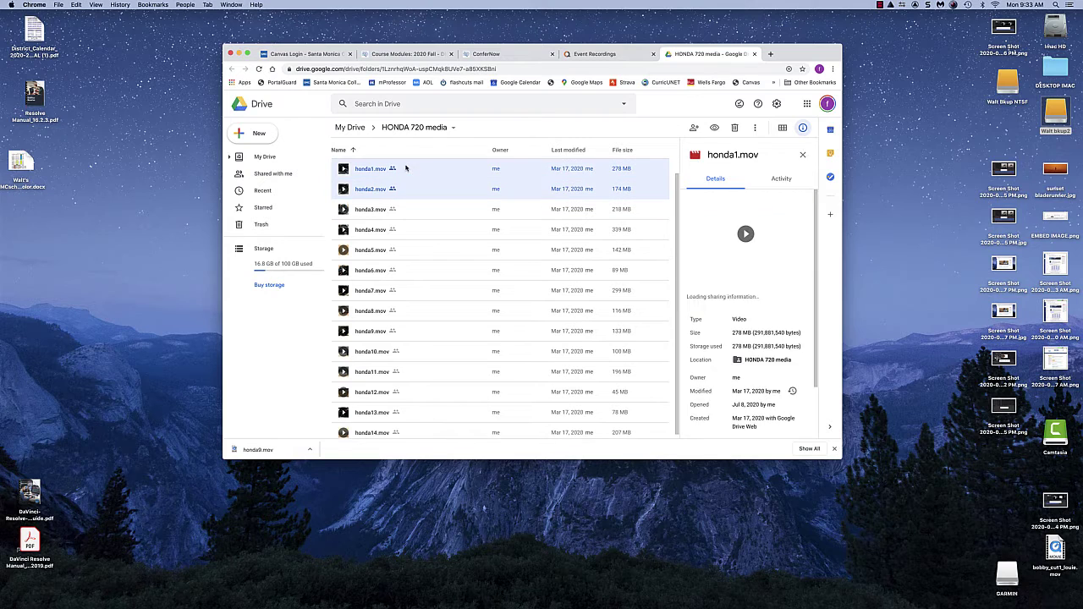
right_click(410, 176)
click(452, 322)
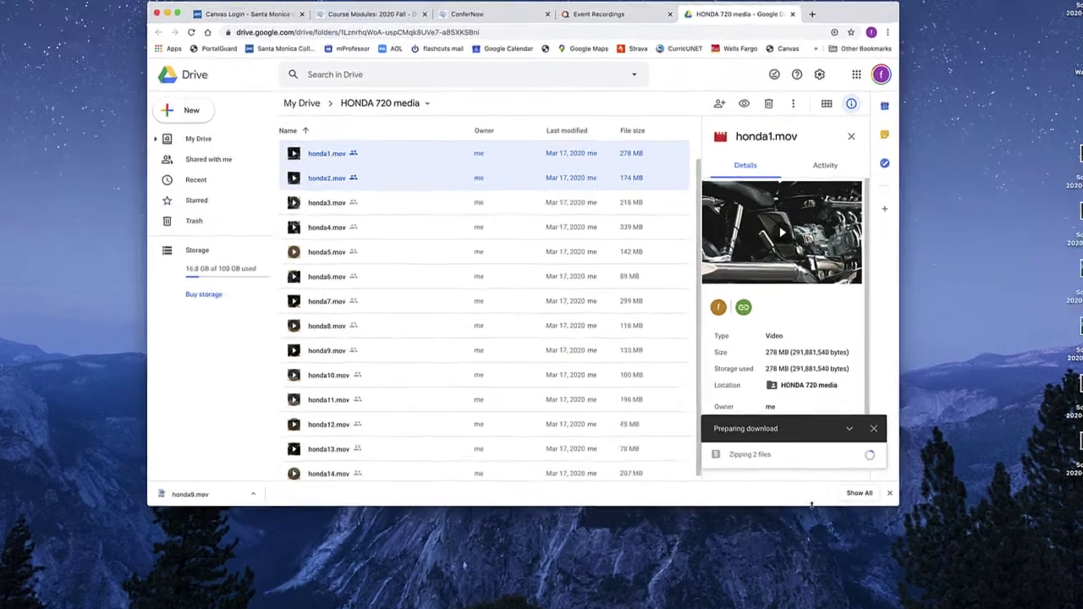
key(super+w)
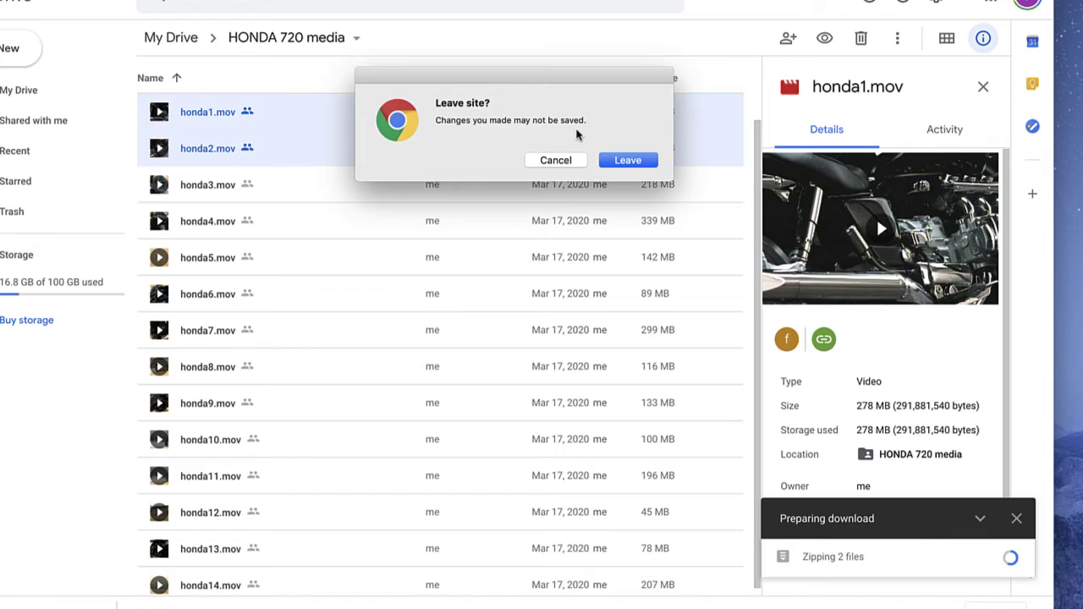
drag(506, 76, 447, 120)
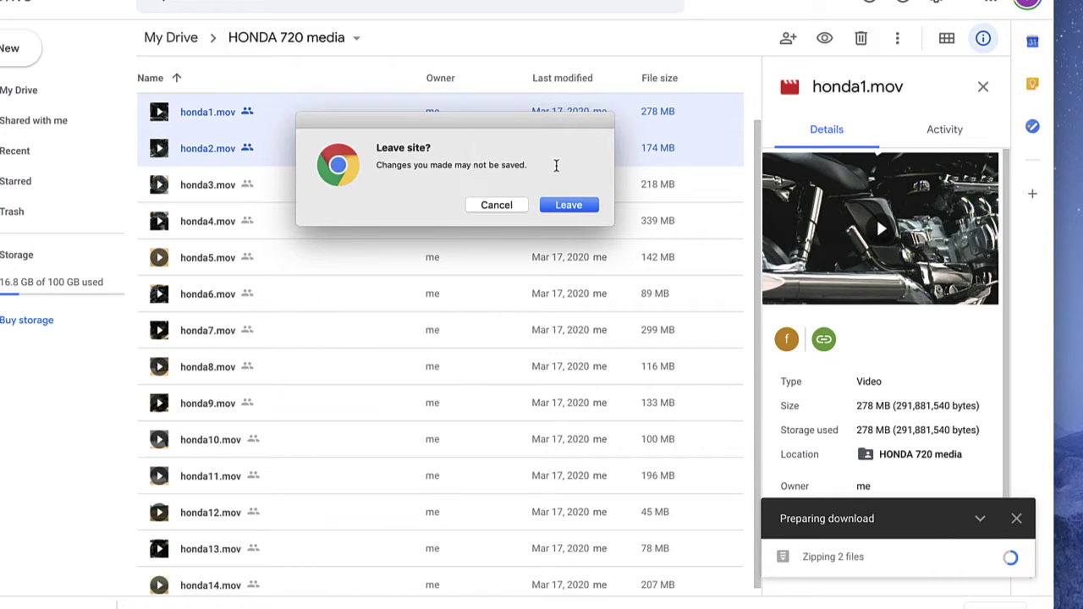
click(570, 205)
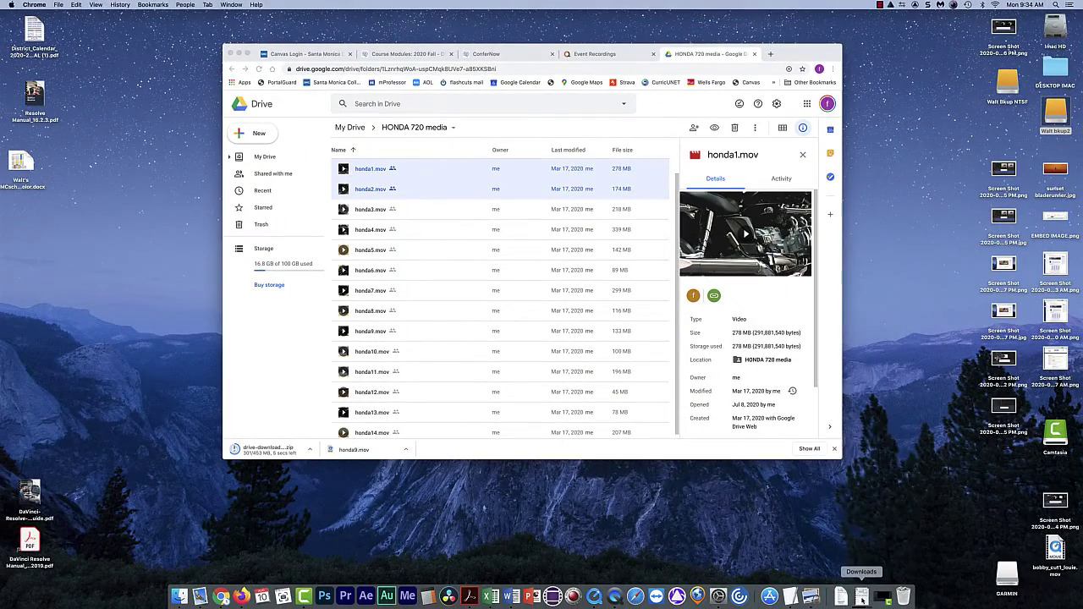
Extract the newly downloaded drive-download zip archive in the Downloads folder and check the extracted folder's contents.
right_click(861, 598)
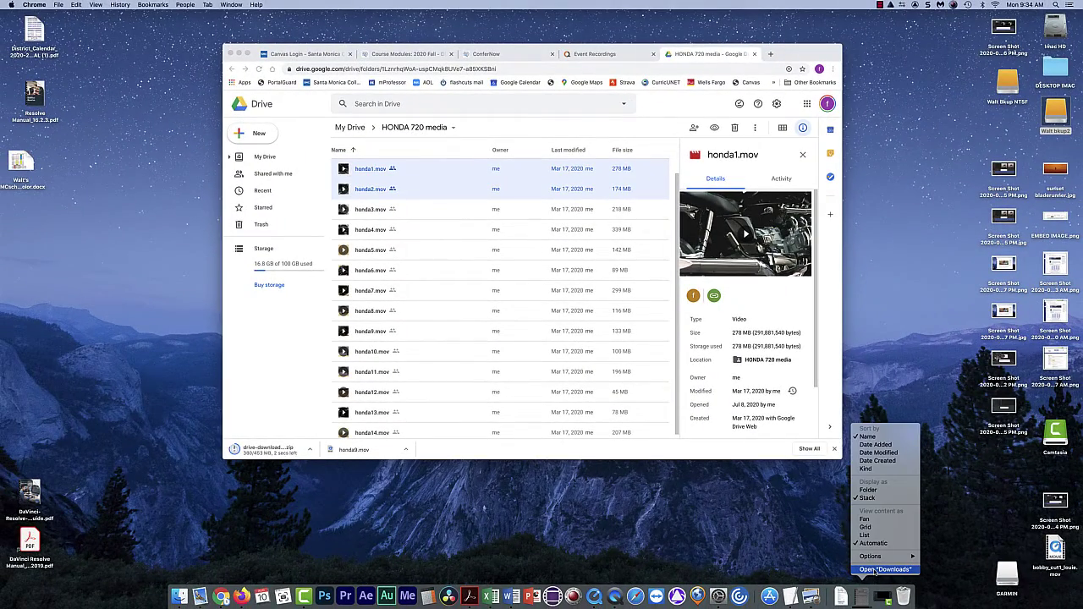
click(876, 572)
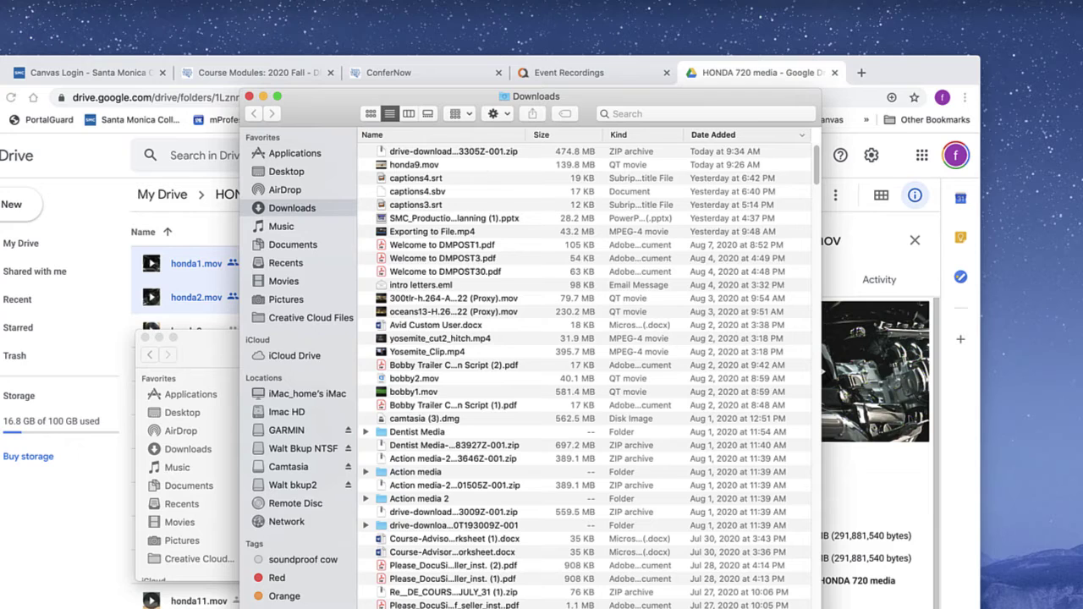
double_click(382, 152)
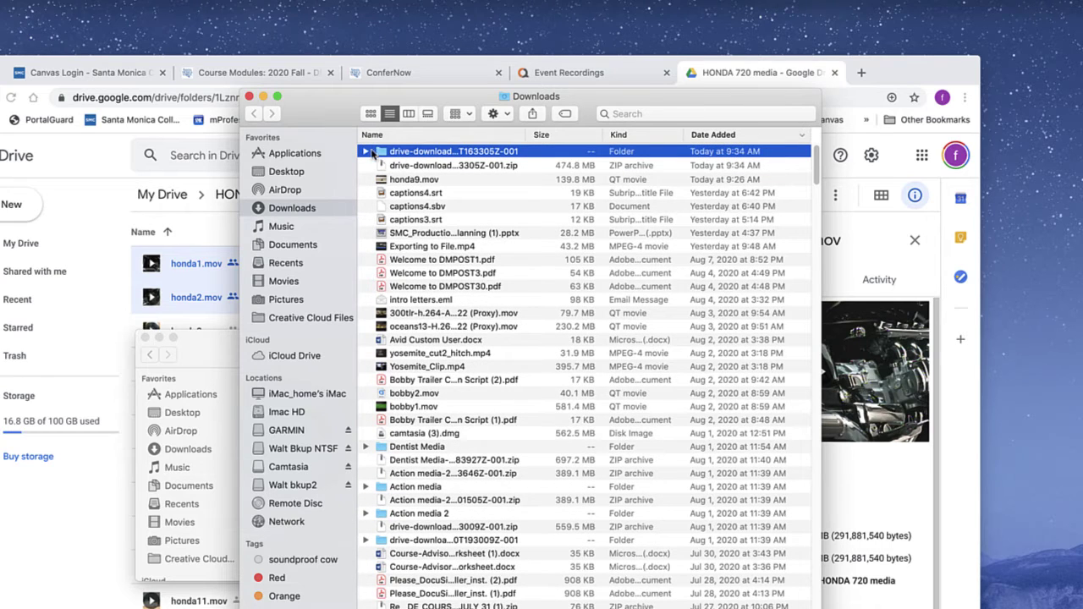
click(365, 152)
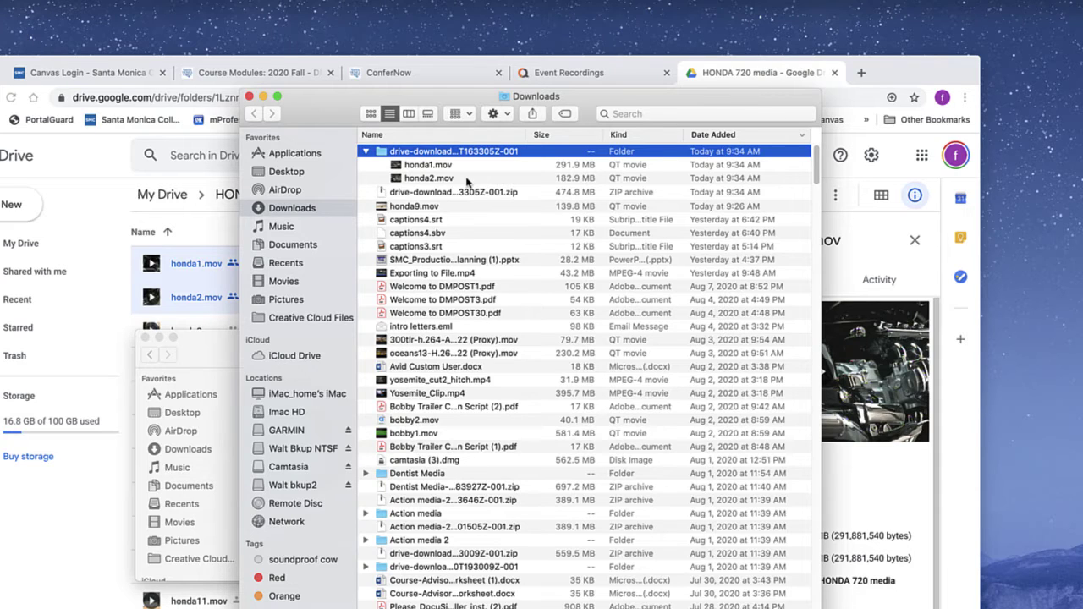
click(365, 152)
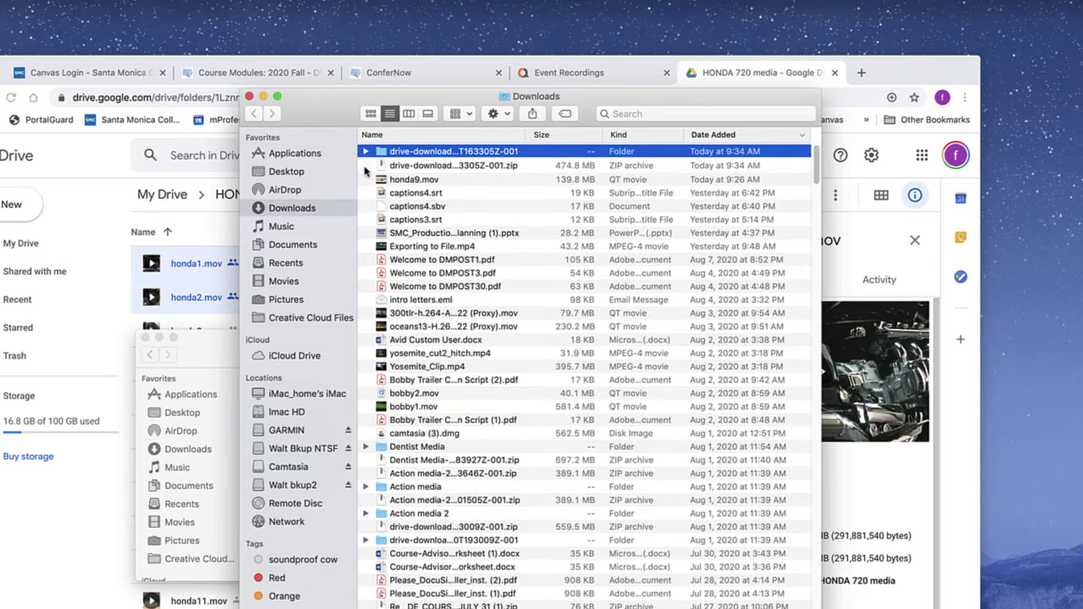
click(206, 244)
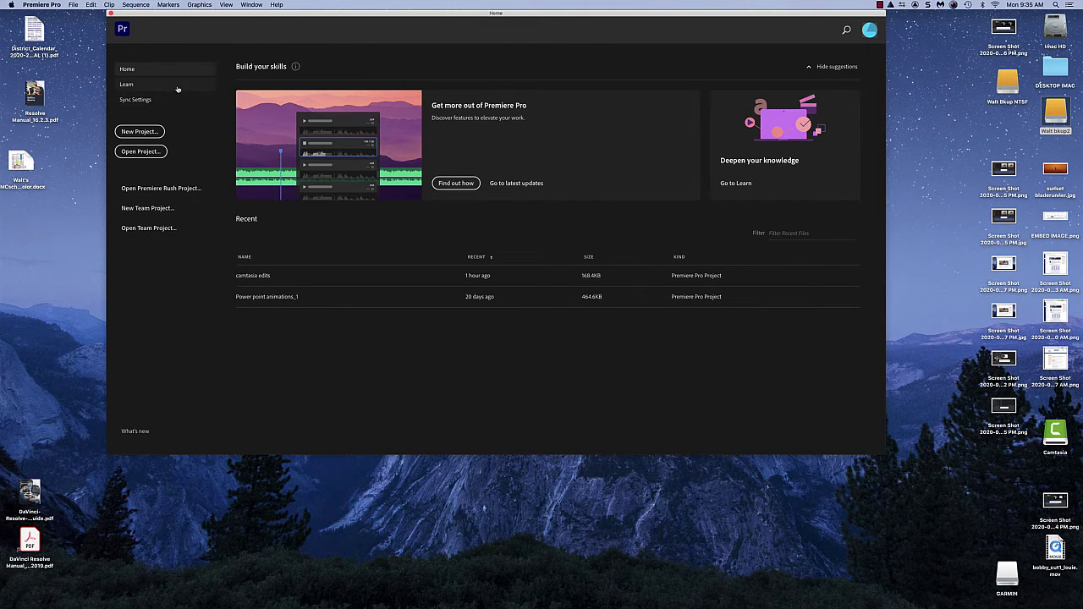
Start a new project in Premiere Pro and name it honda_proj1_ followed by the editor's last name.
click(134, 85)
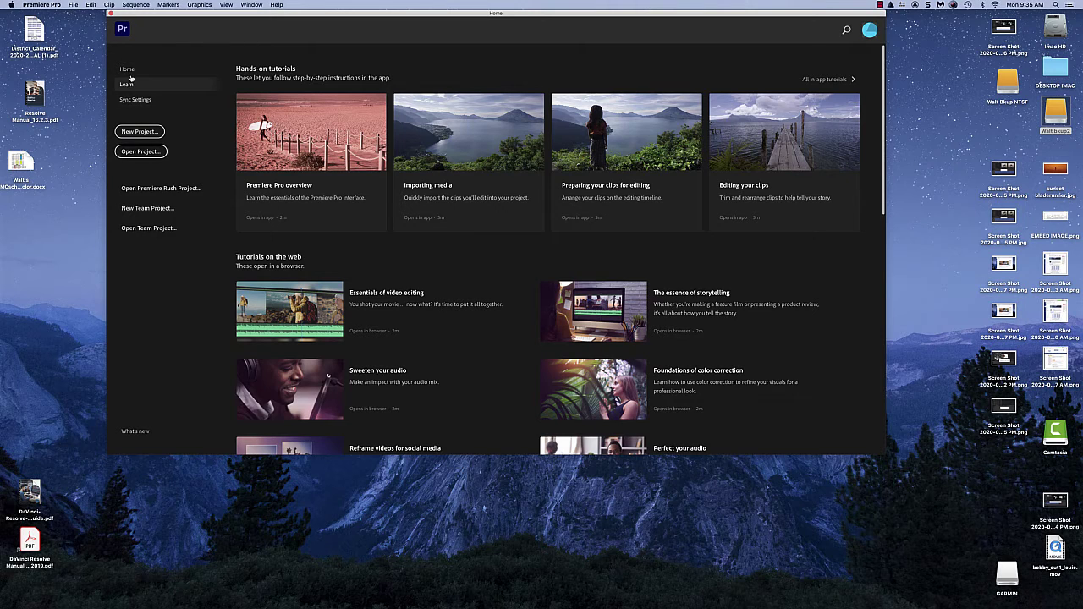
click(140, 132)
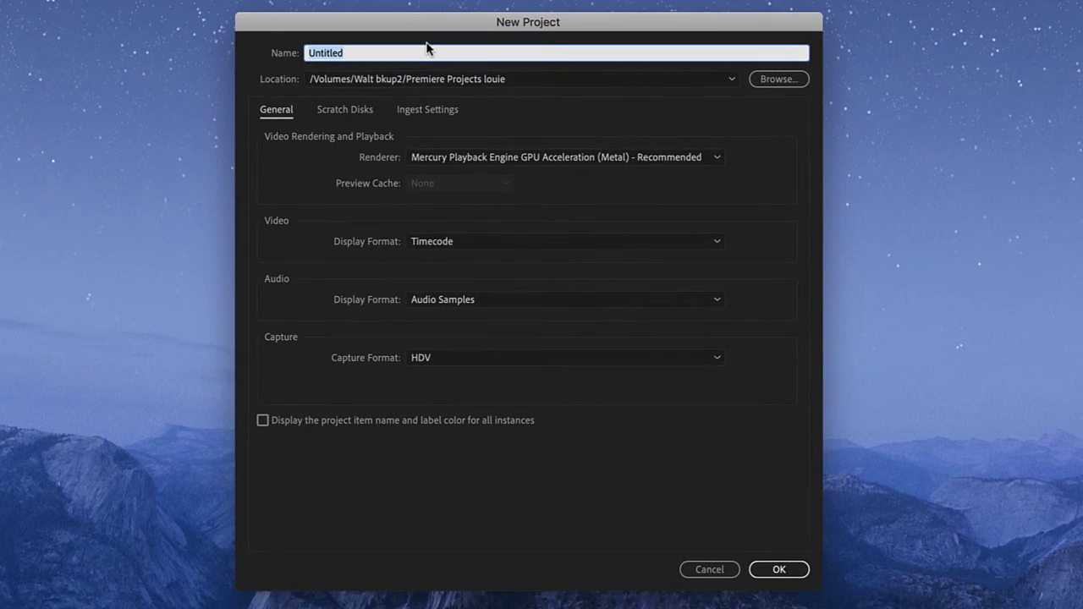
text(honda)
text(_proj1_louie)
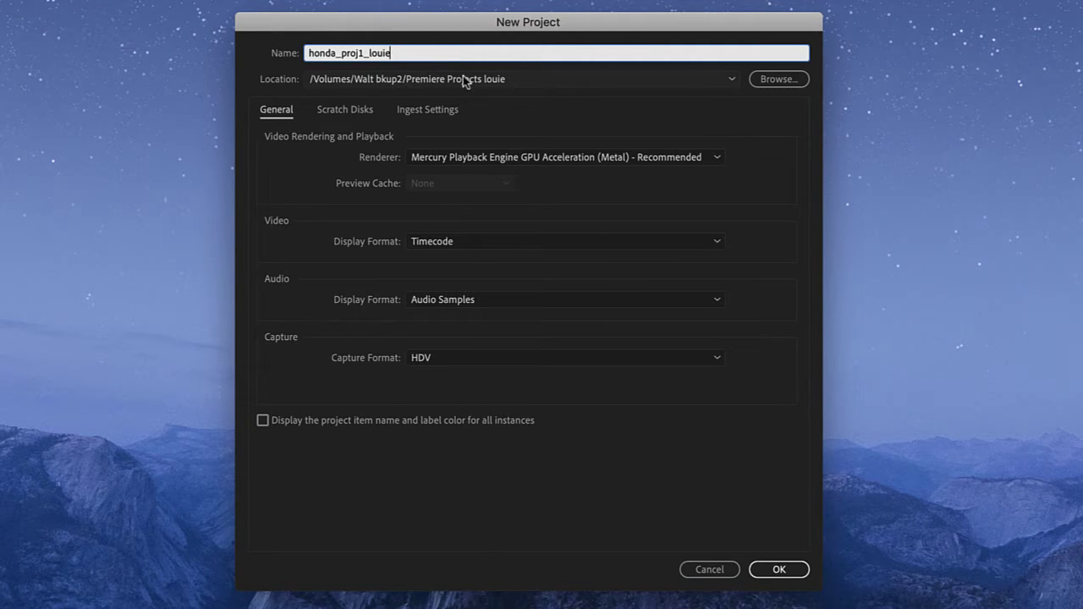
Set the project location to /Users/imac_home/Documents/Adobe/Premiere Pro/14.0 and create the project.
click(731, 85)
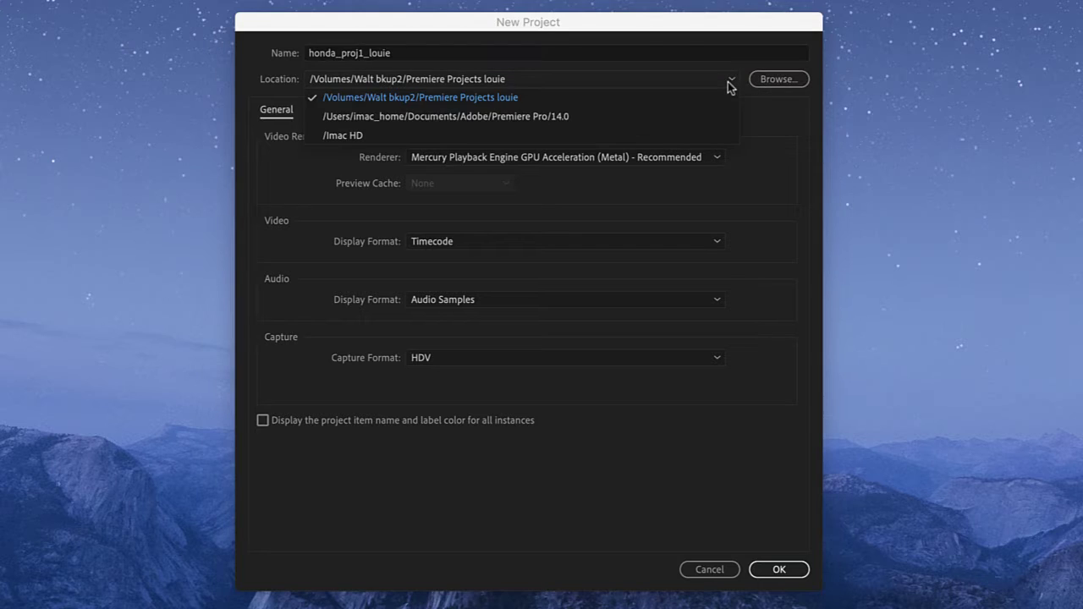
click(531, 118)
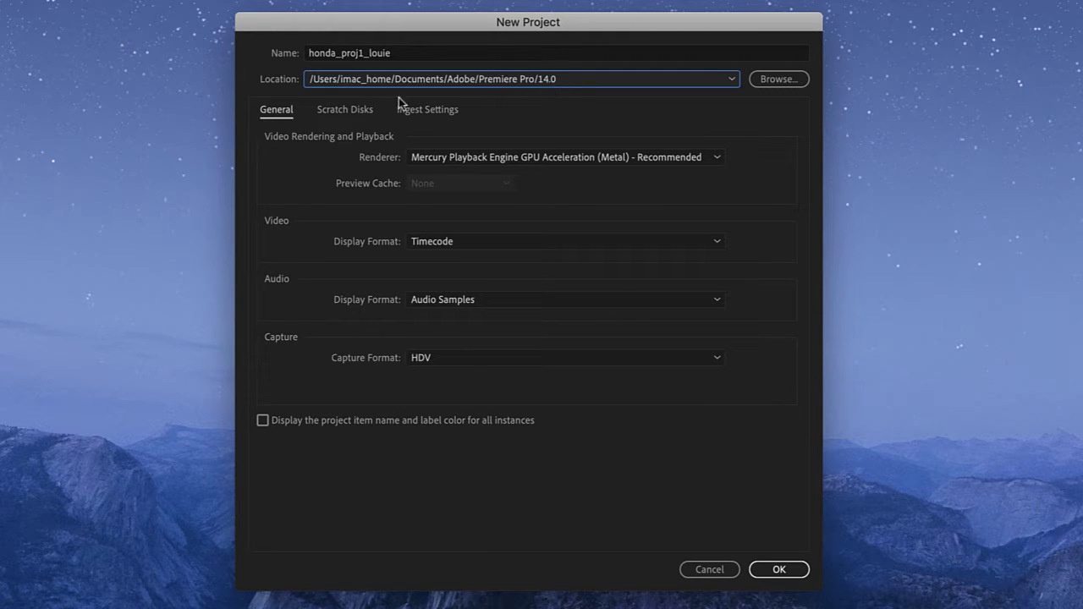
click(731, 80)
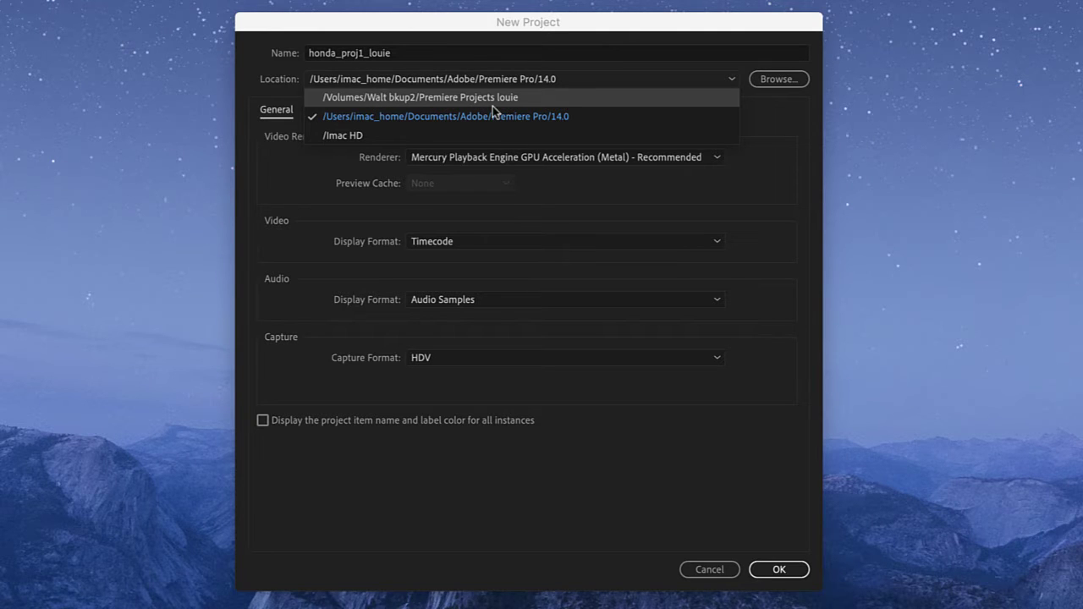
click(634, 119)
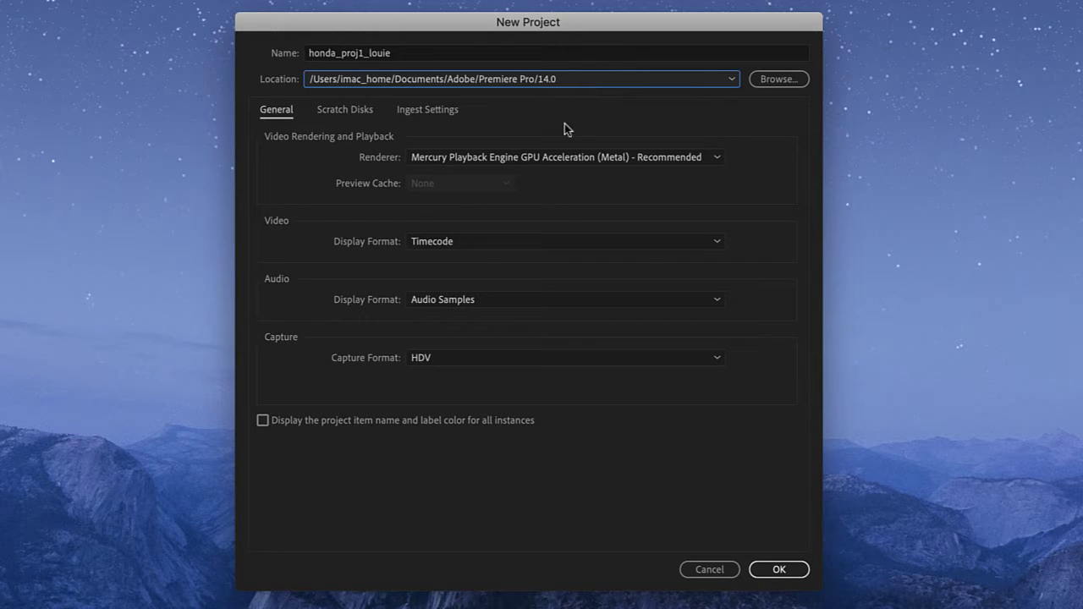
click(778, 569)
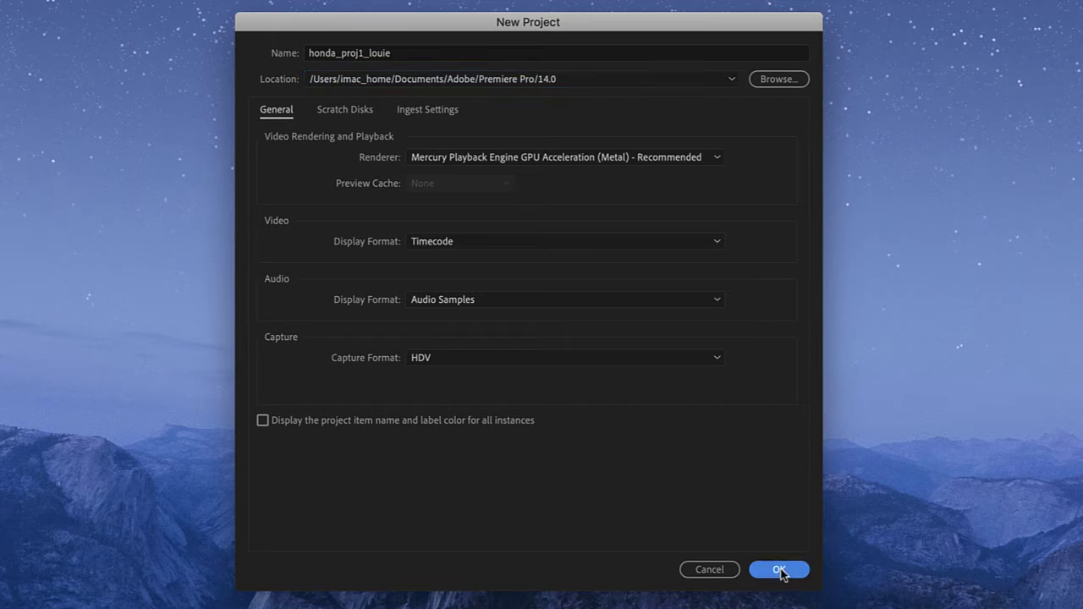
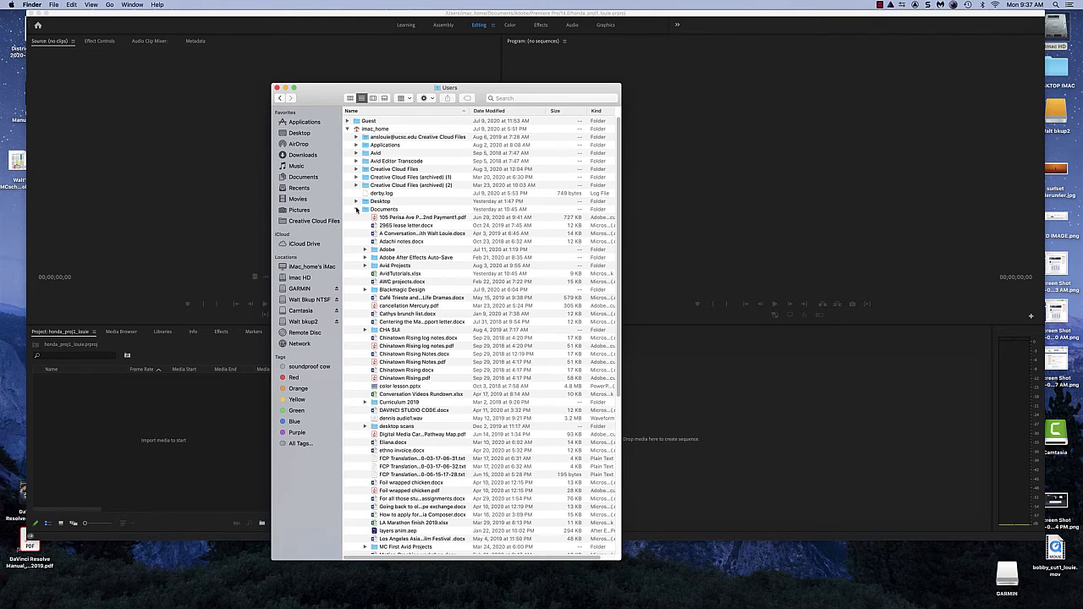
Locate the new honda project file in Finder under Documents, Adobe, Premiere Pro, 14.0.
click(356, 209)
click(376, 210)
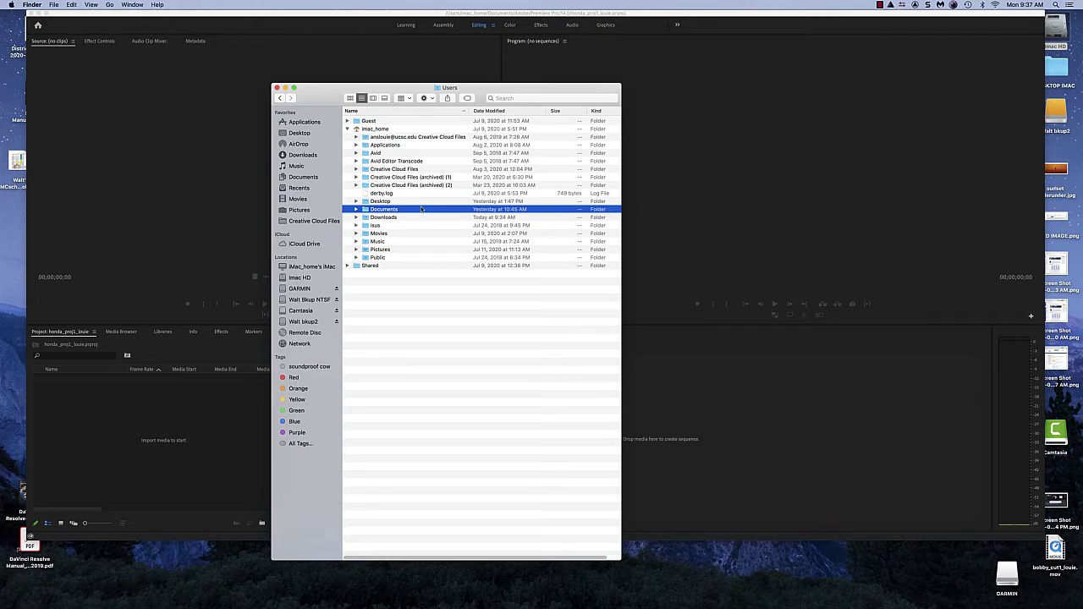
click(356, 209)
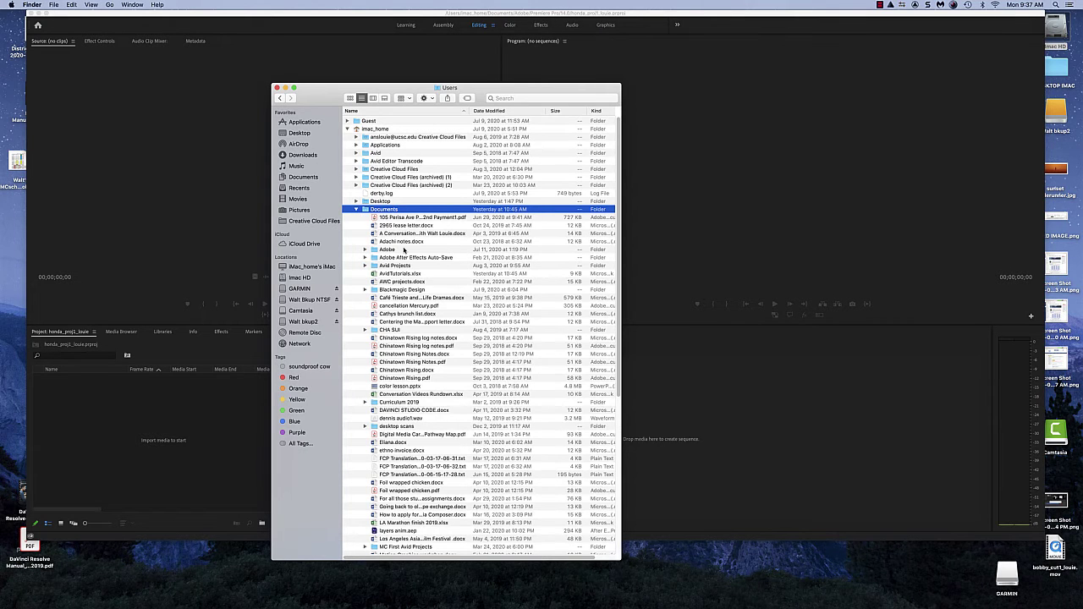
scroll(404, 252, down, 10)
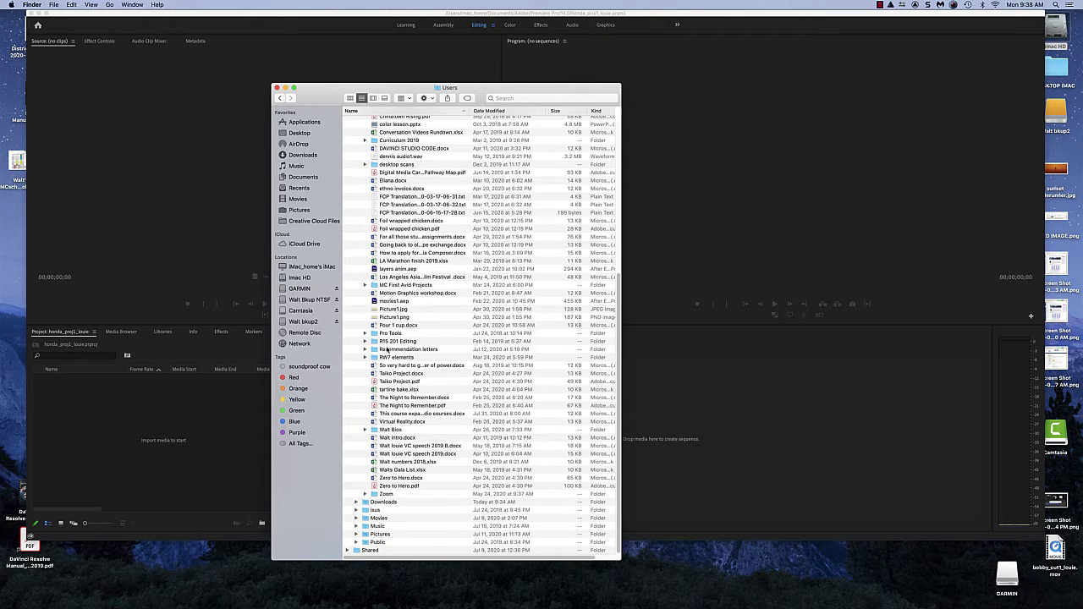
key(super+Down)
scroll(366, 185, up, 5)
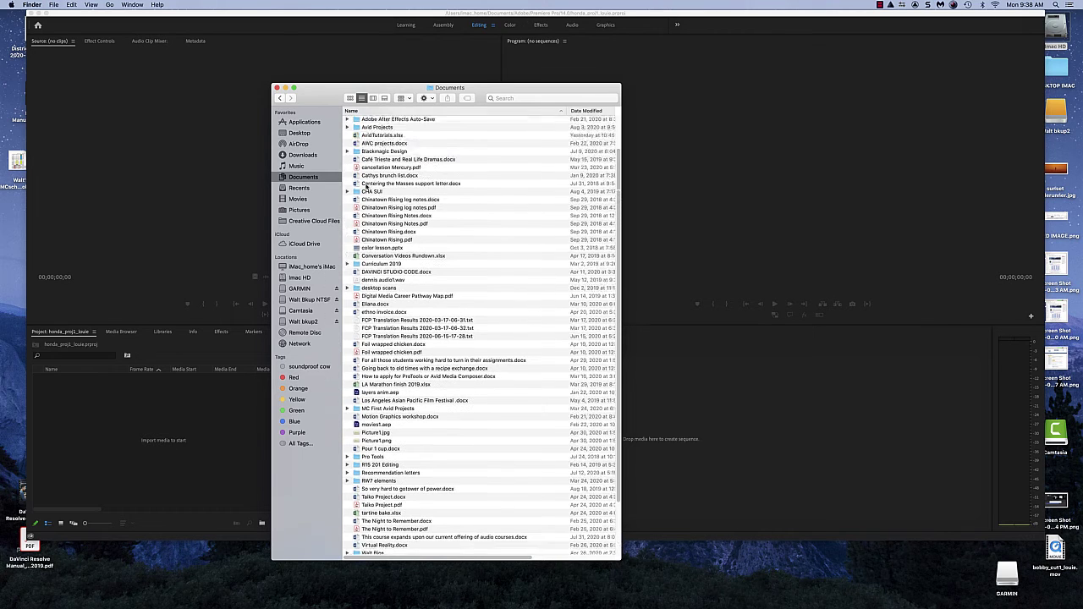
double_click(360, 153)
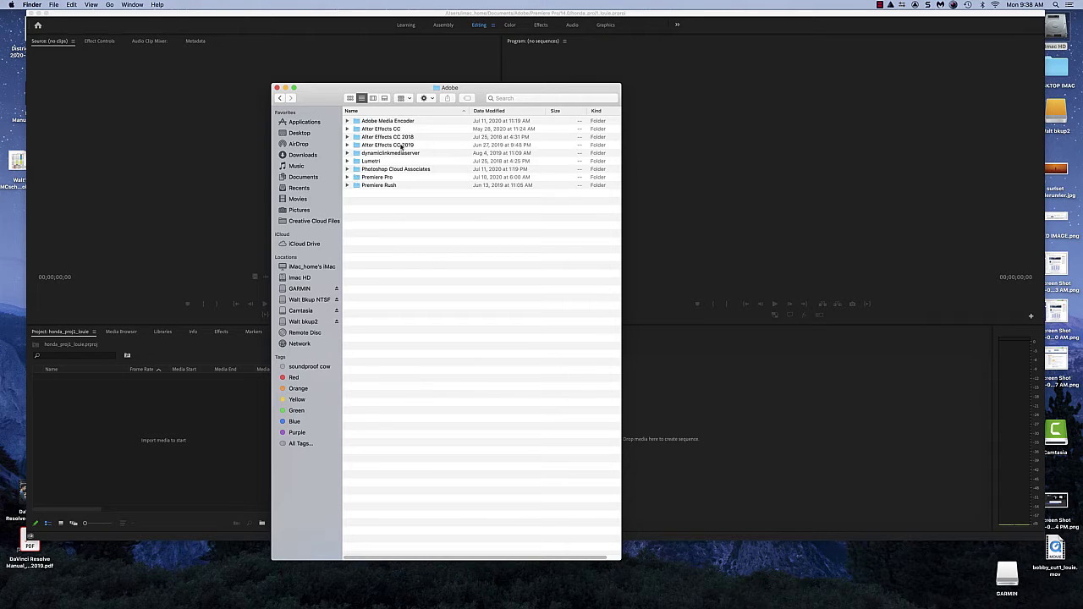
double_click(355, 177)
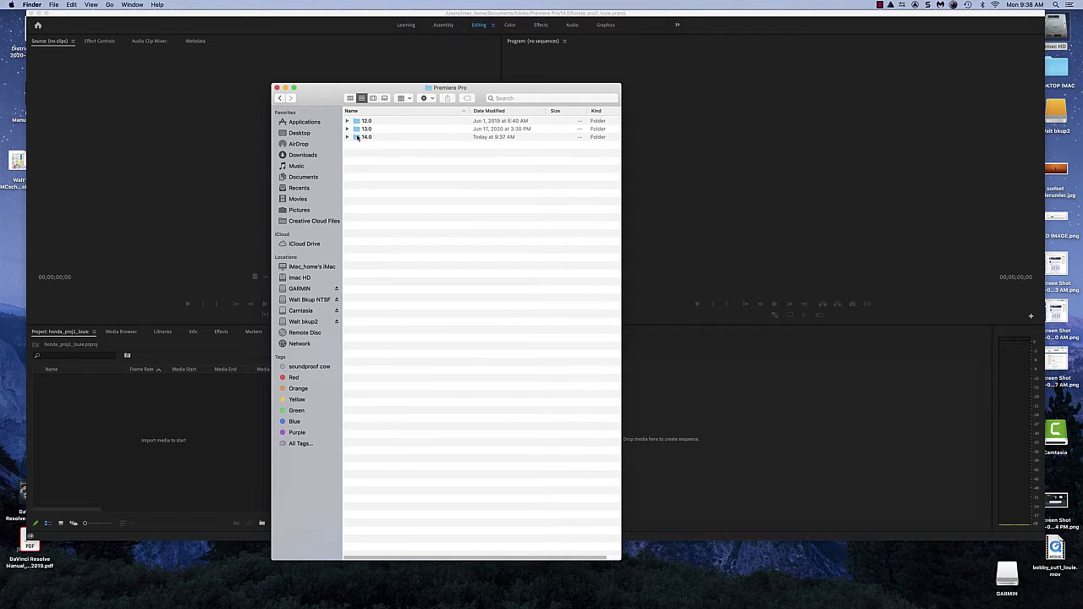
double_click(357, 137)
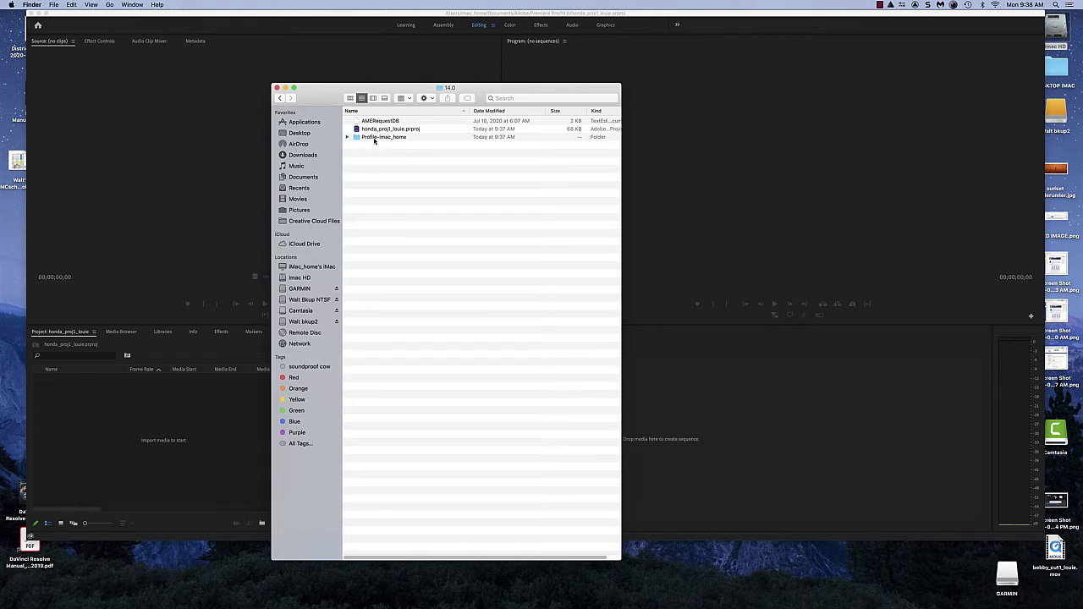
click(374, 130)
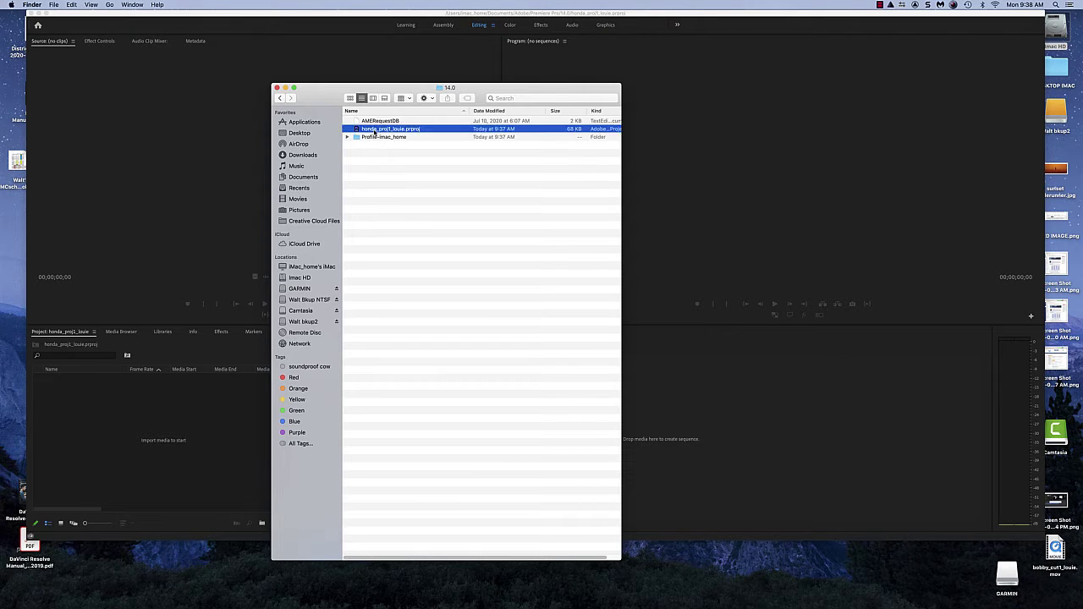
Close the three open Finder windows and return to the empty Project panel in Premiere Pro.
click(276, 87)
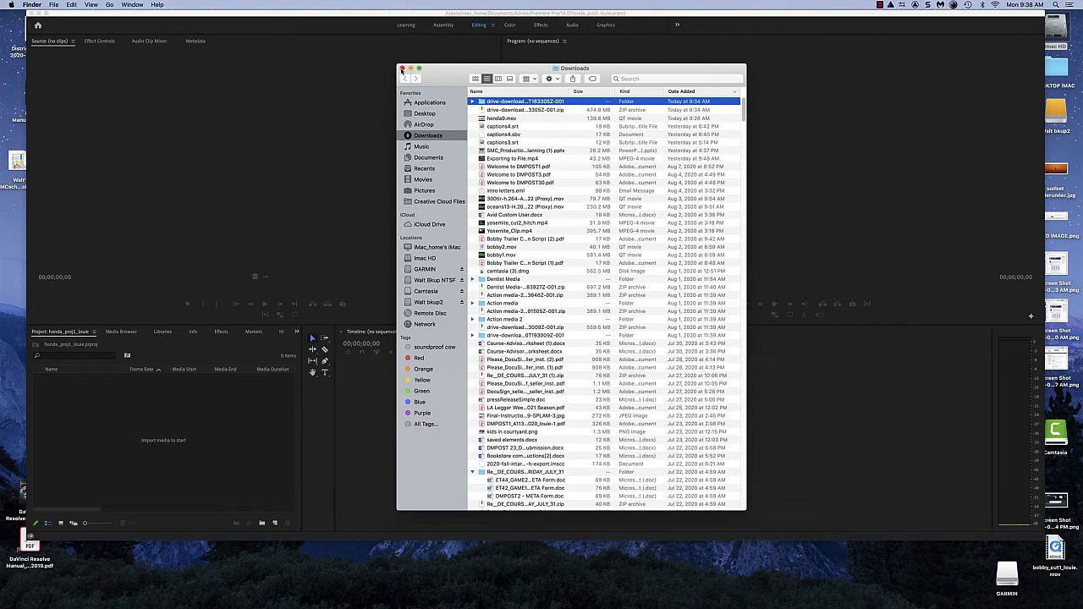
click(402, 68)
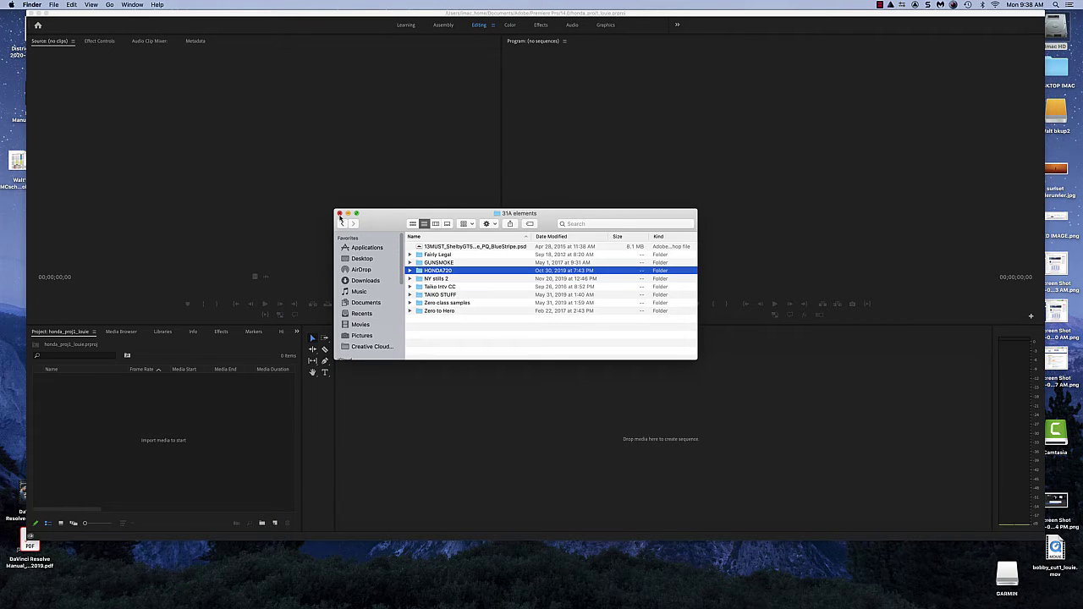
click(339, 213)
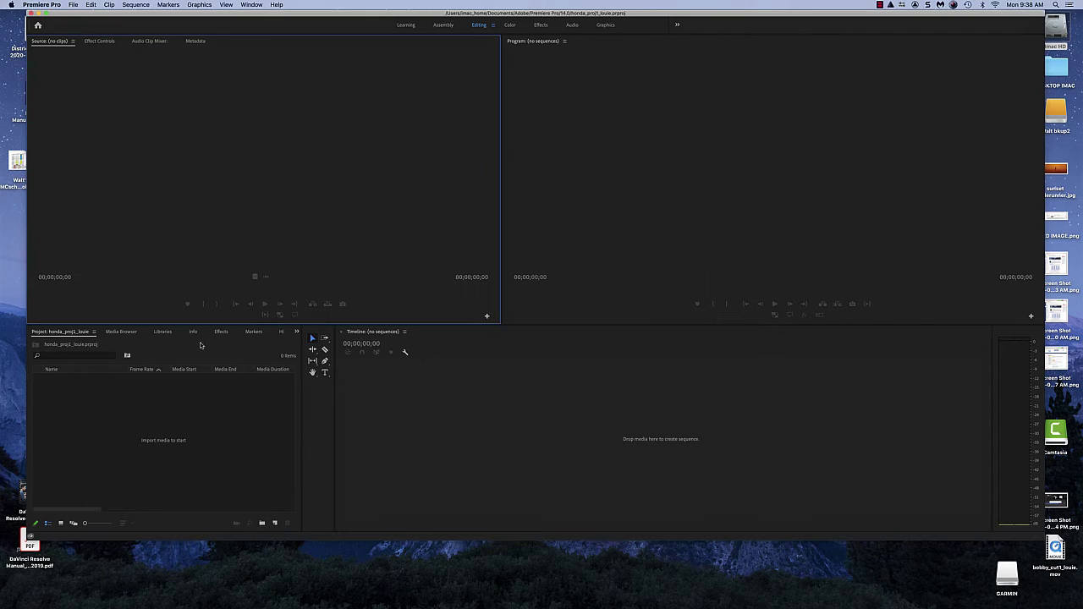
click(124, 409)
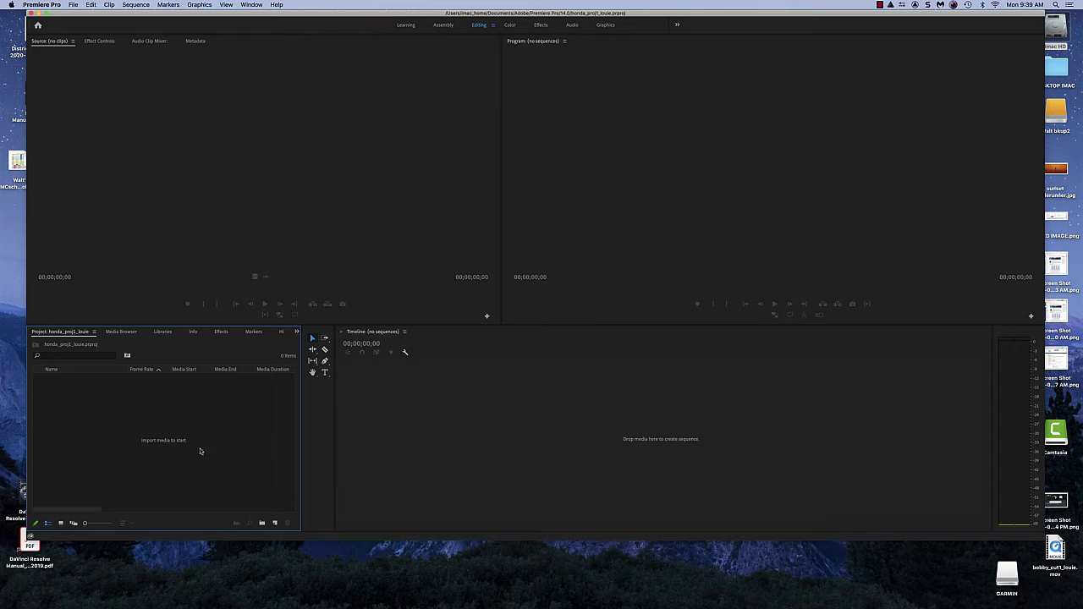
Activate the Source, Program, Timeline, Tools and Project panels in turn to examine how the active panel is outlined.
click(222, 137)
click(672, 134)
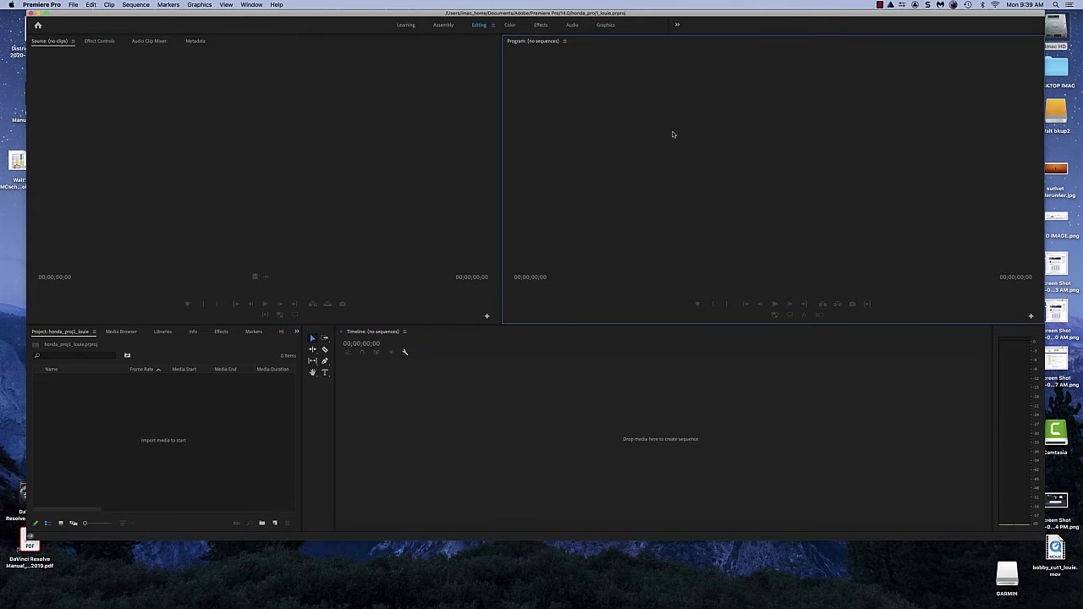
click(664, 421)
click(227, 432)
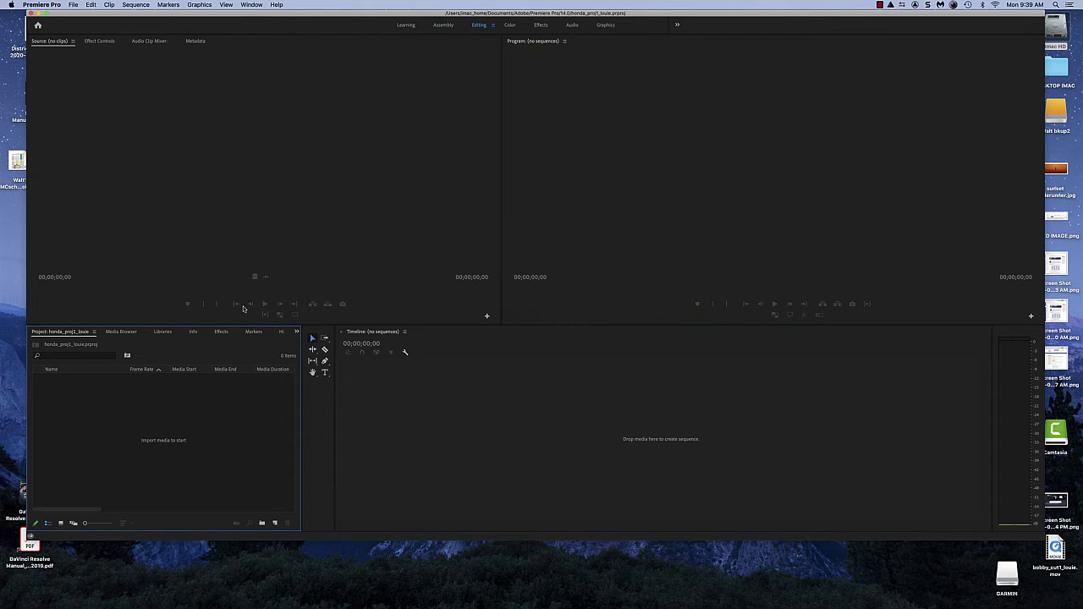
click(266, 203)
click(611, 193)
click(578, 412)
click(324, 436)
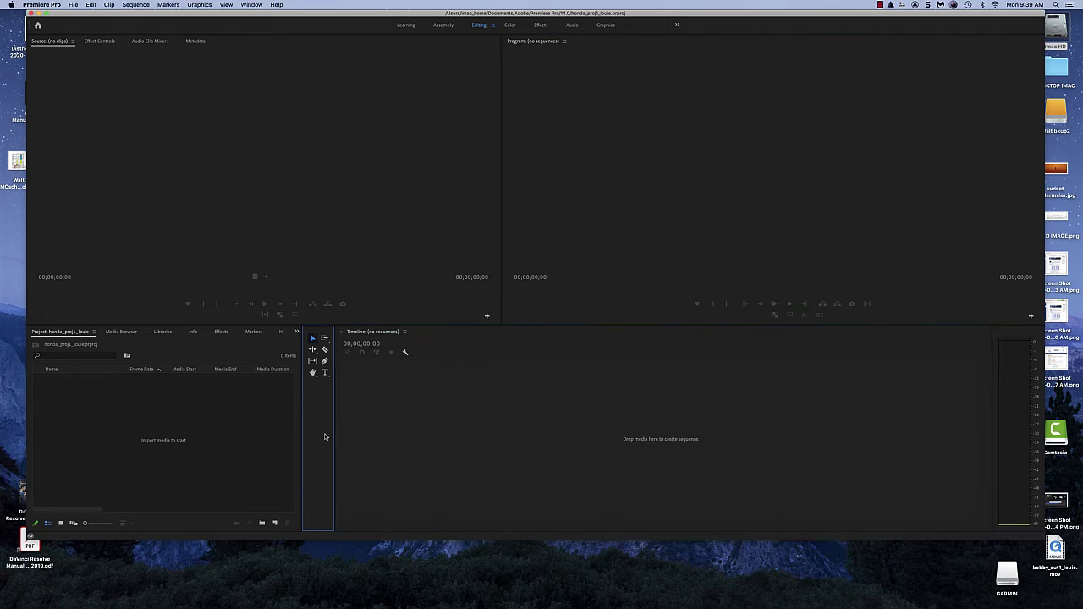
click(204, 429)
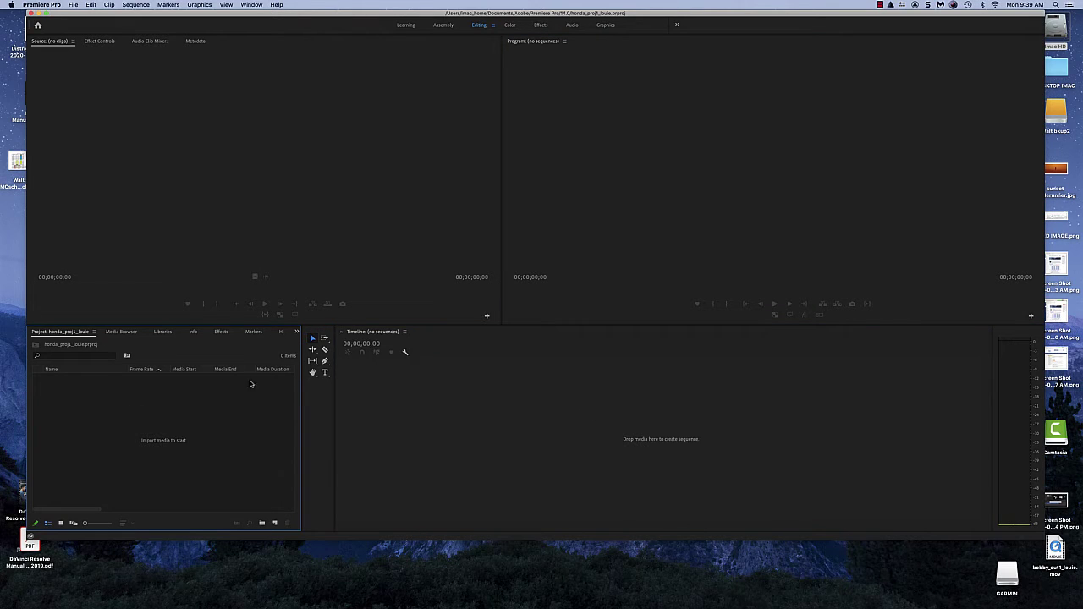
click(630, 100)
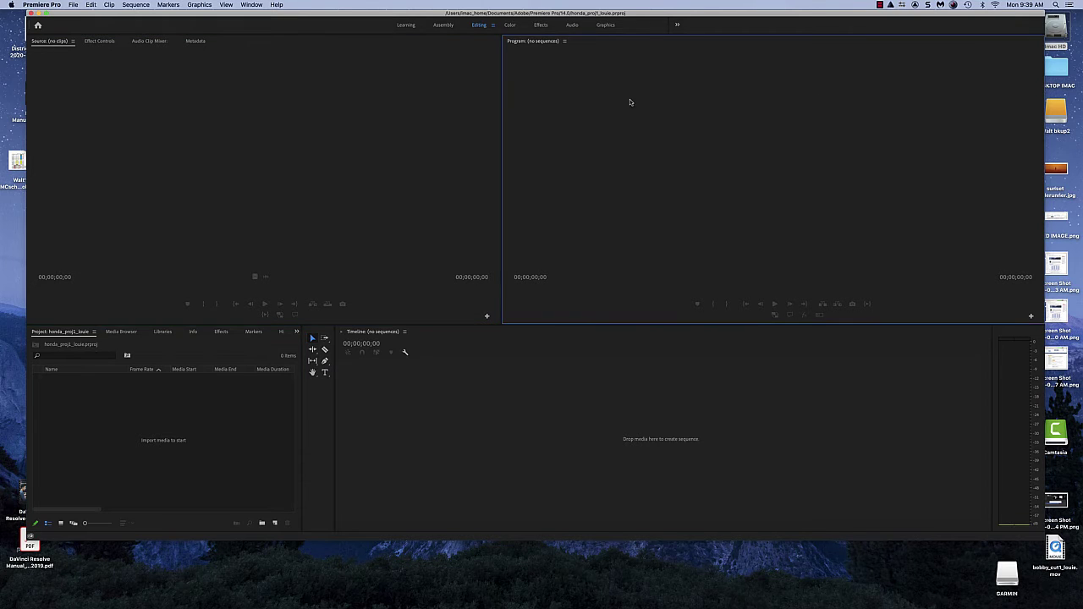
click(574, 374)
click(352, 161)
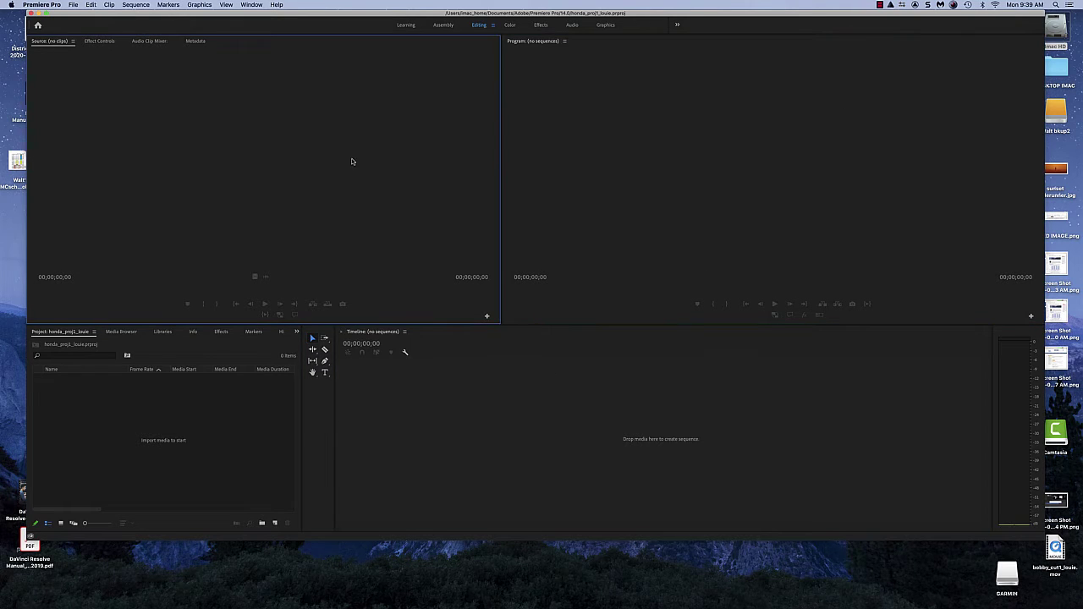
click(220, 412)
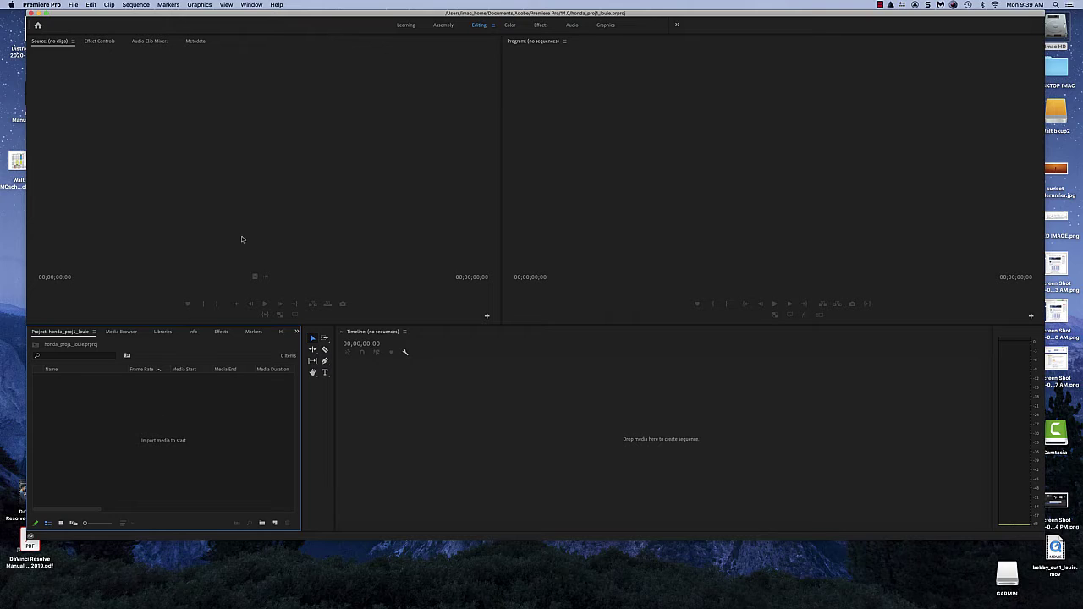
Compare the context menu options of the Project panel, Source monitor and Program monitor.
right_click(144, 421)
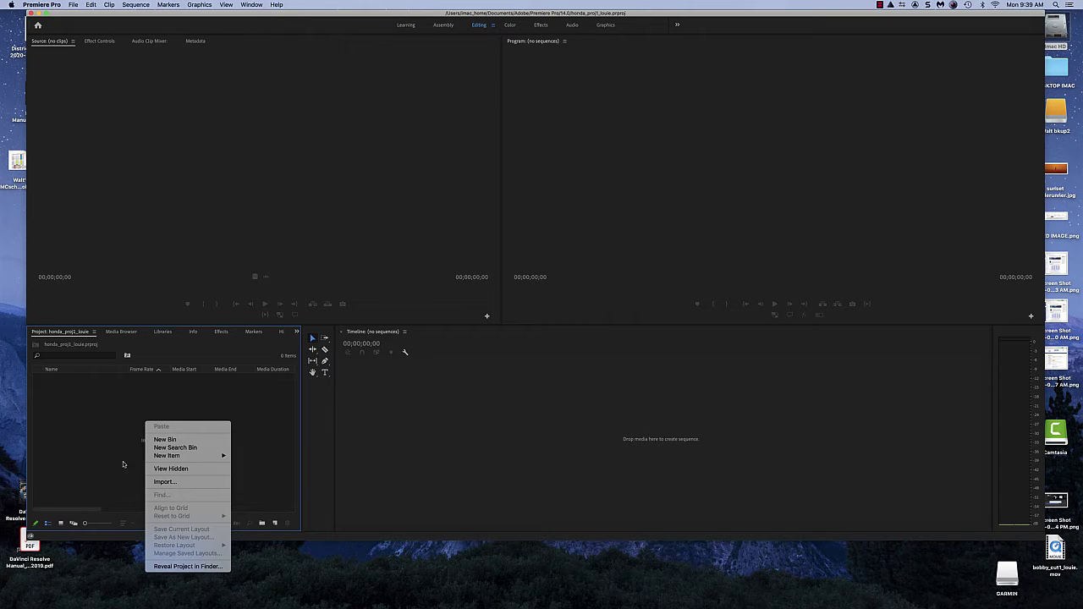
click(308, 133)
right_click(309, 135)
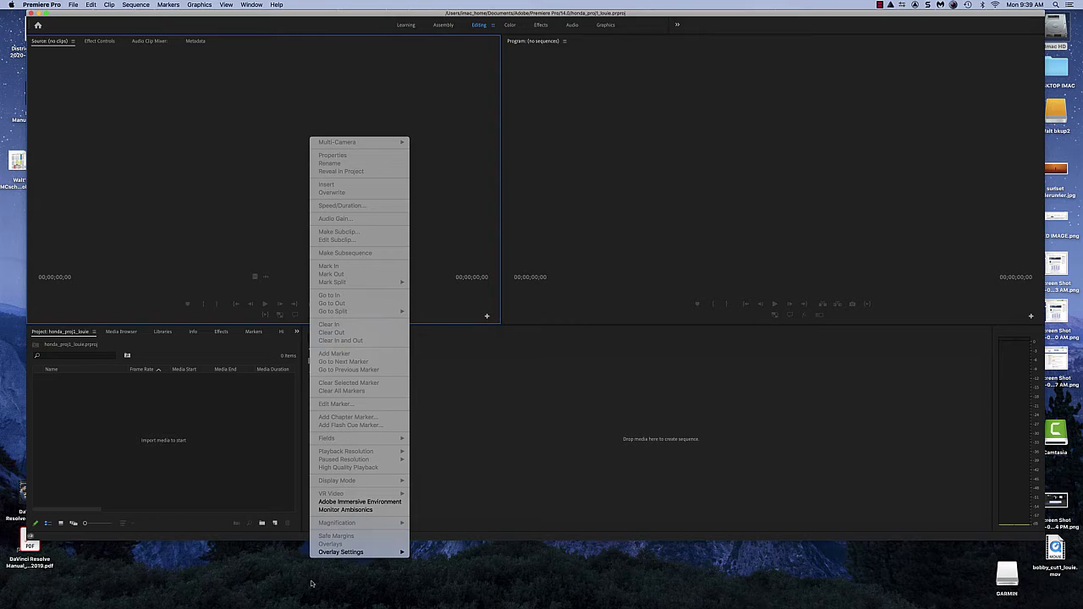
click(683, 196)
right_click(683, 193)
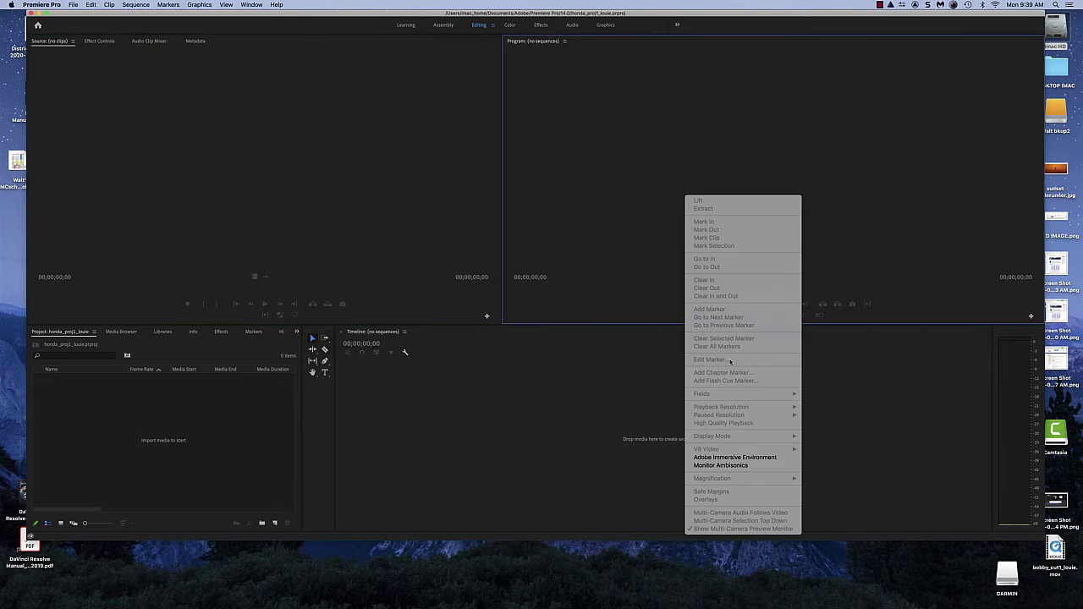
click(585, 396)
click(586, 396)
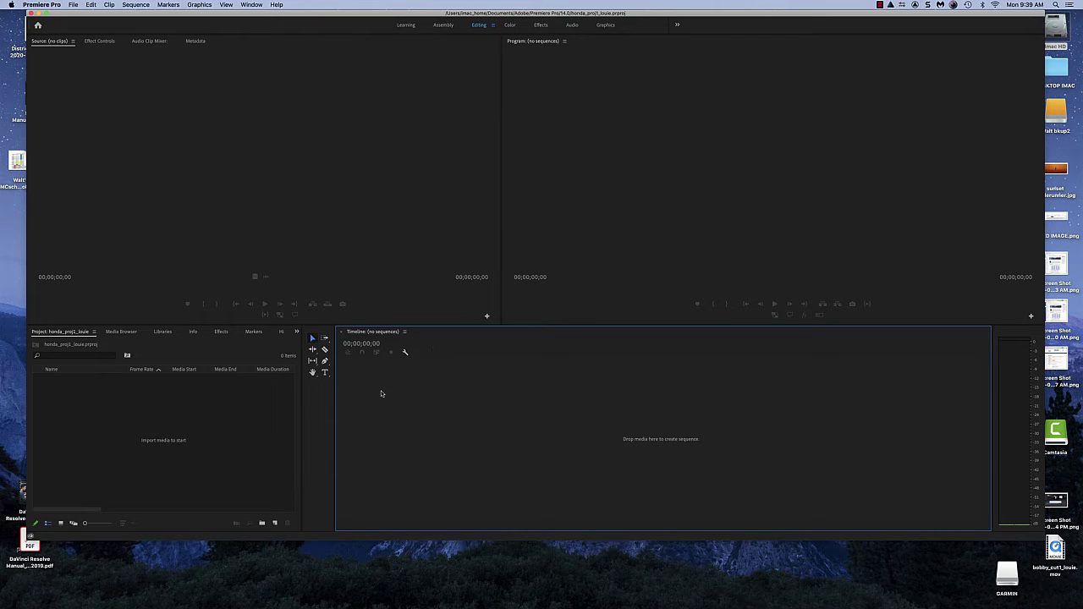
click(150, 406)
right_click(151, 406)
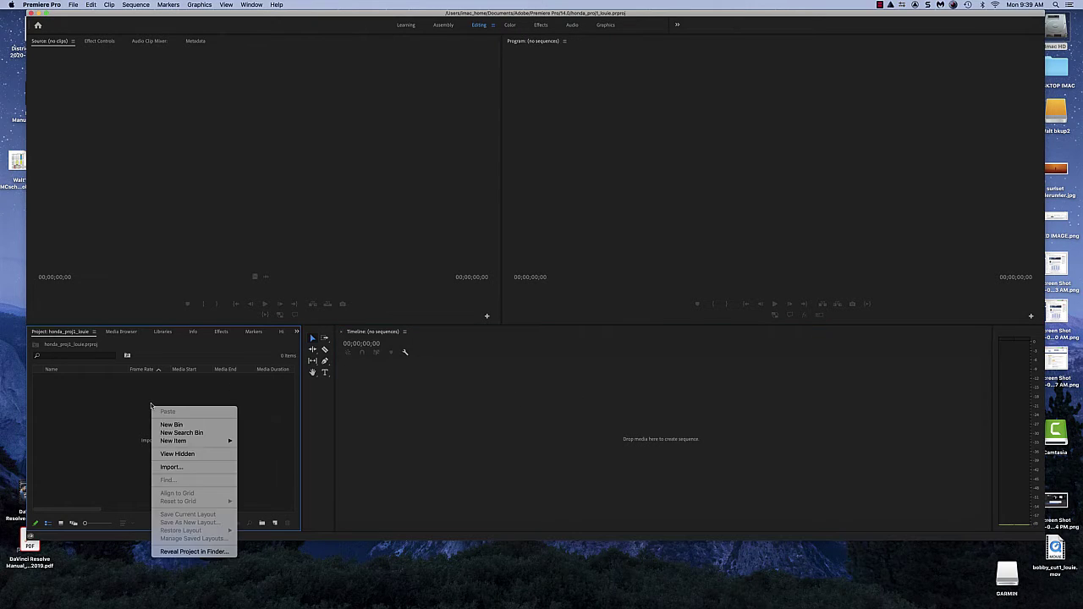
click(171, 468)
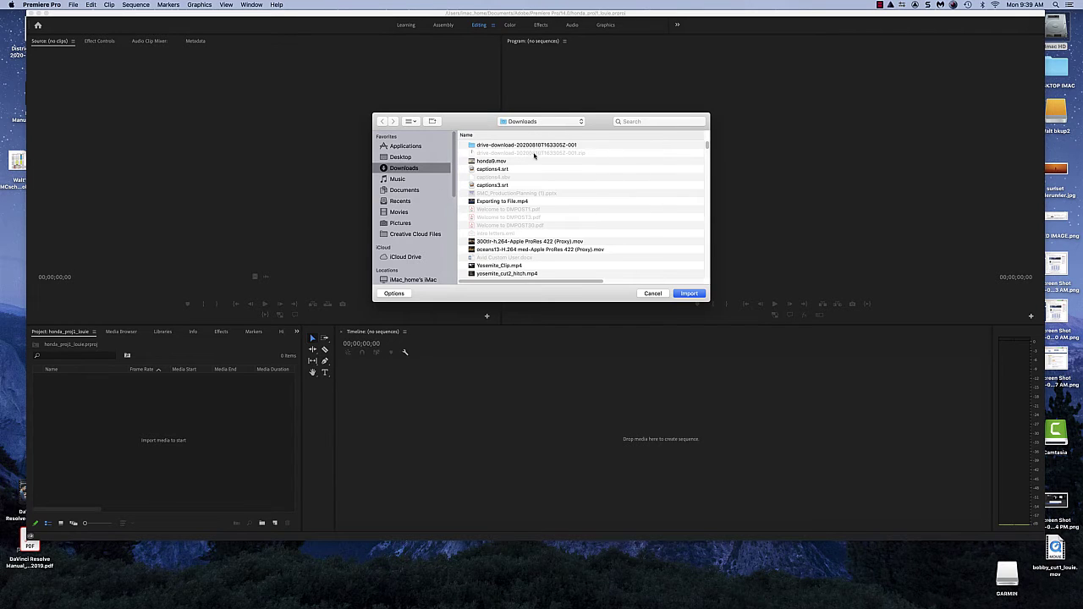
click(471, 148)
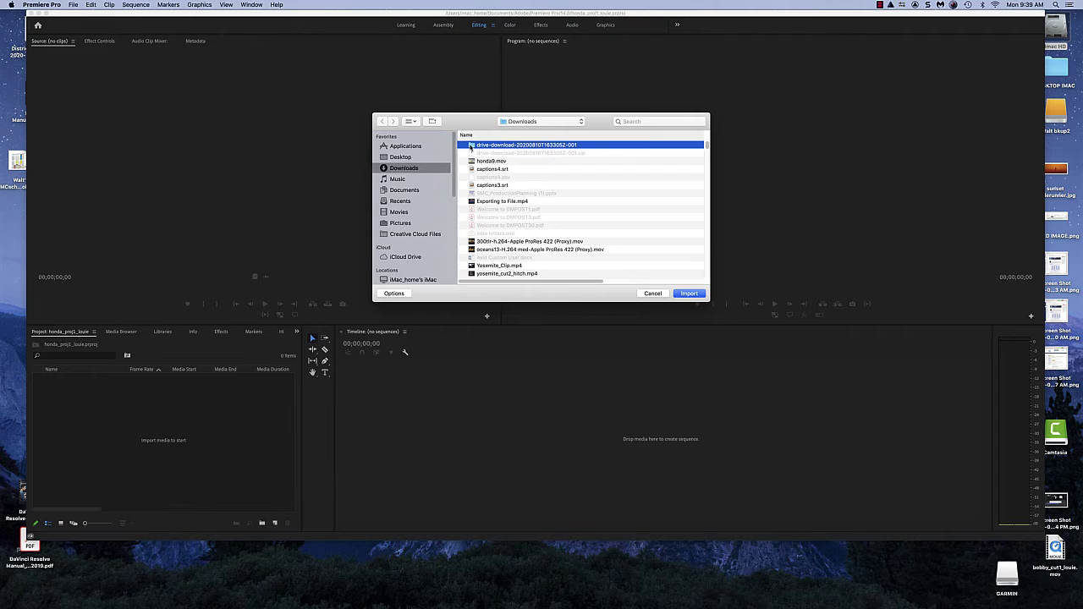
double_click(470, 147)
click(486, 154)
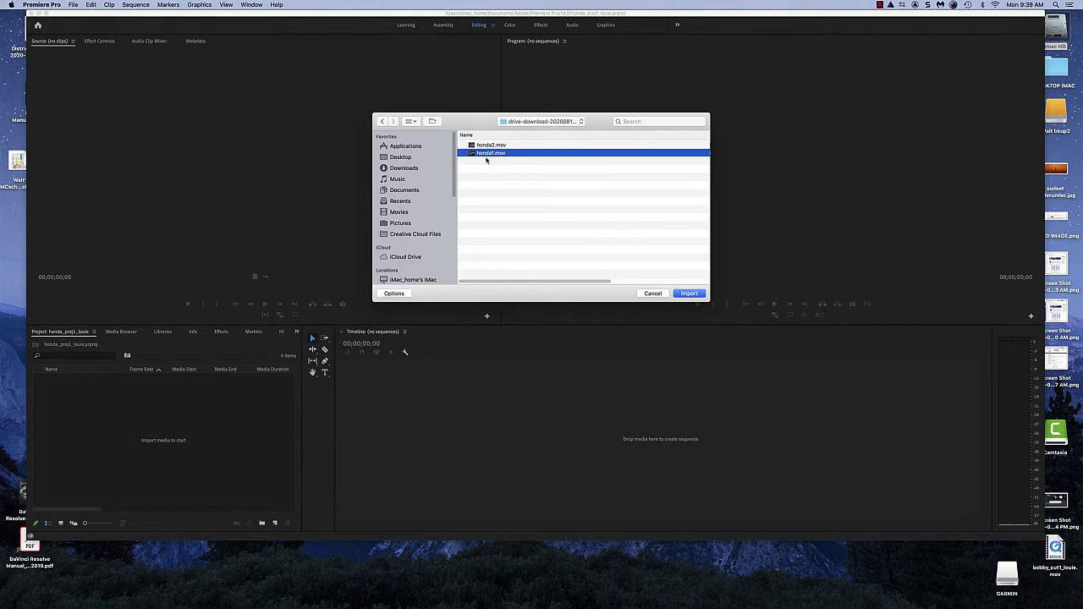
key(super+a)
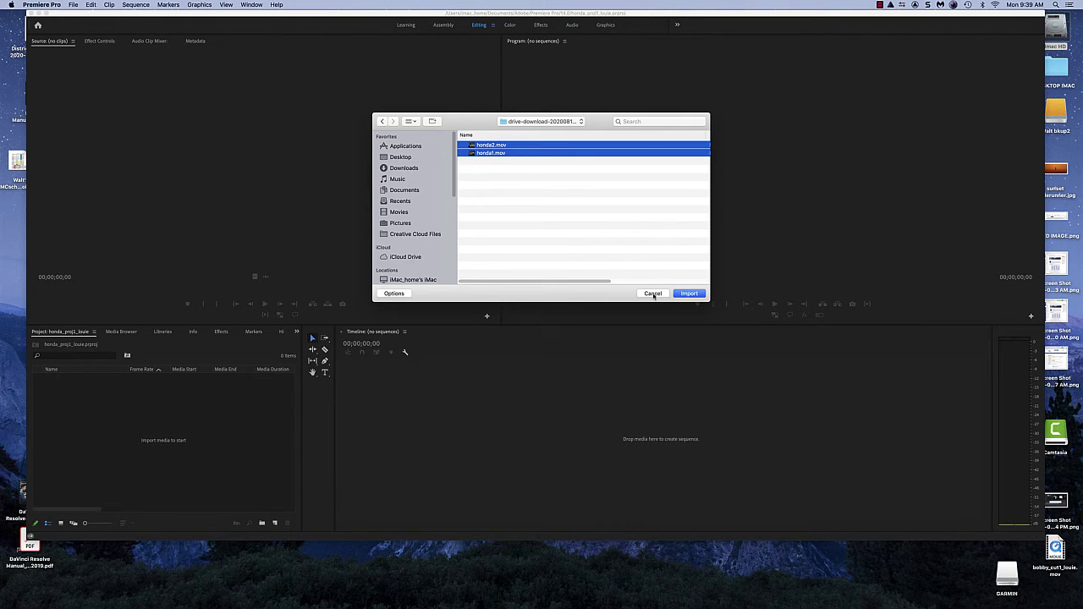
click(652, 293)
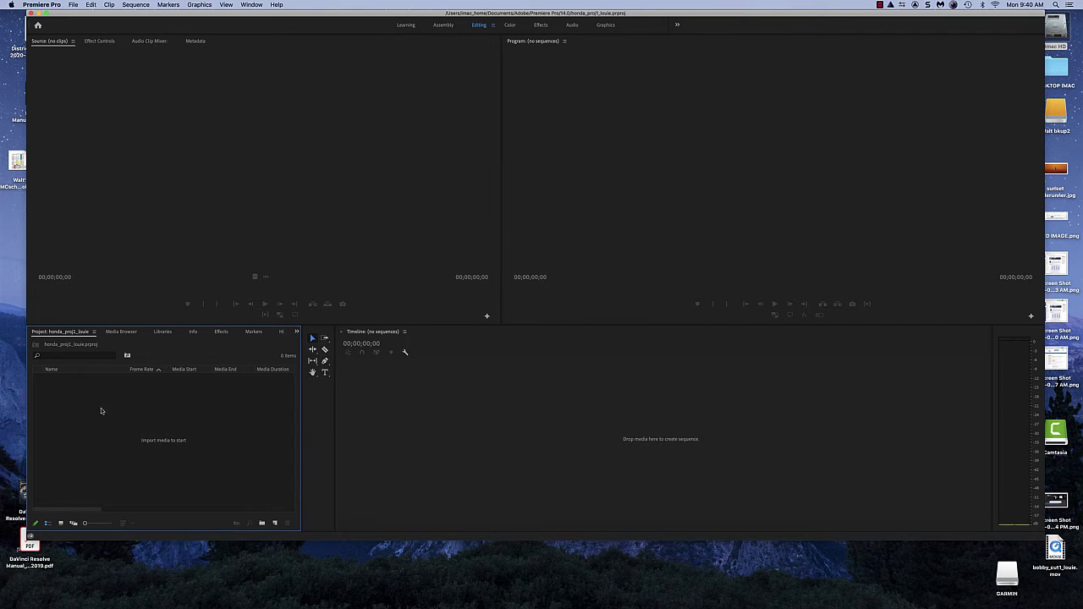
Start a media import and browse to the 31A elements folder inside EDITING CLASS ELEMENTS on the external backup drive.
right_click(191, 411)
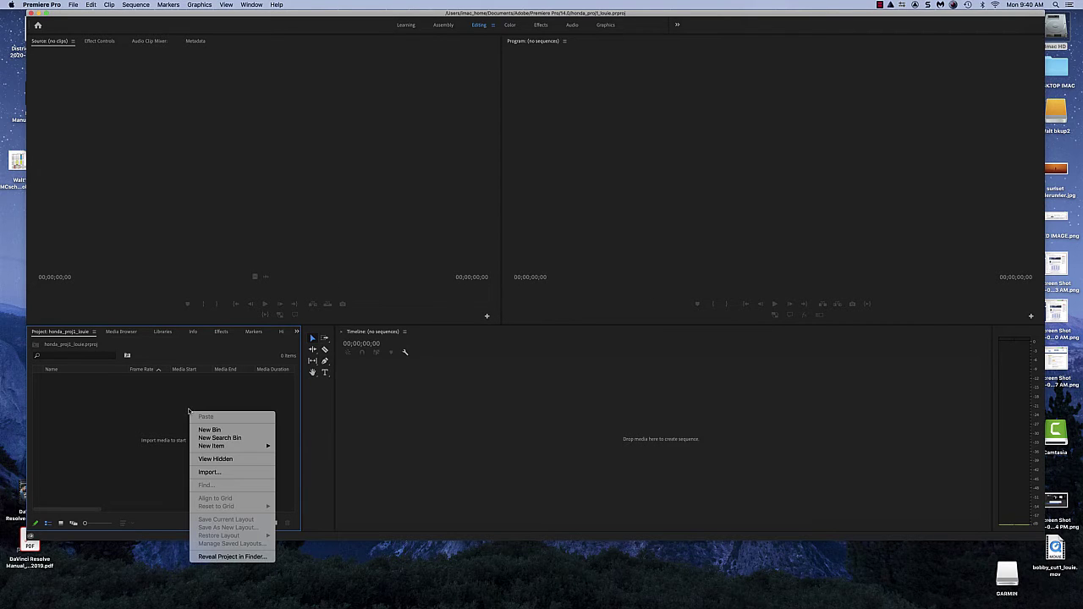
click(222, 474)
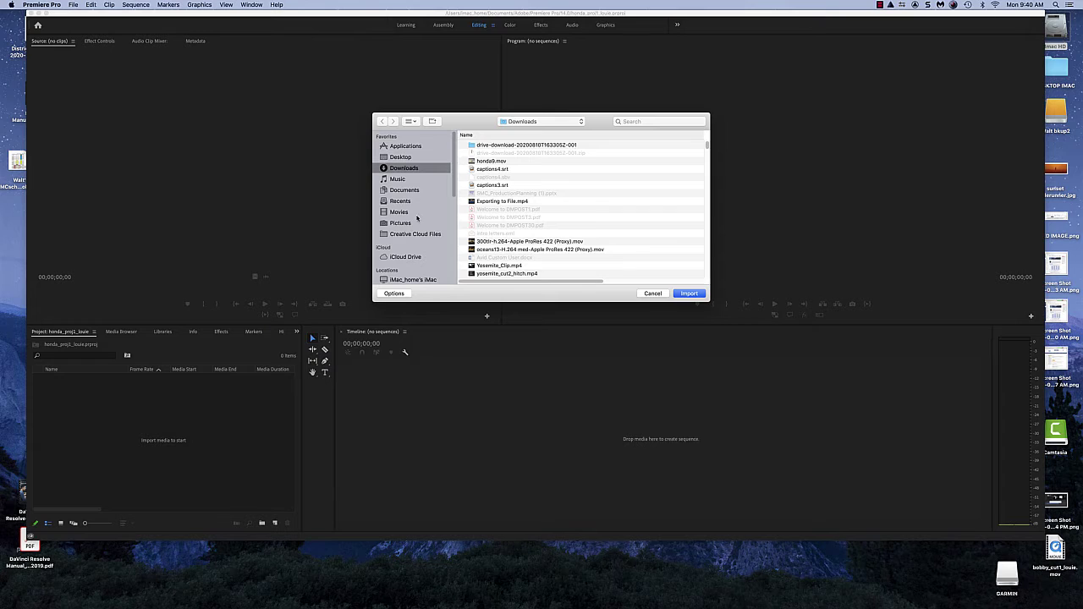
scroll(424, 226, down, 5)
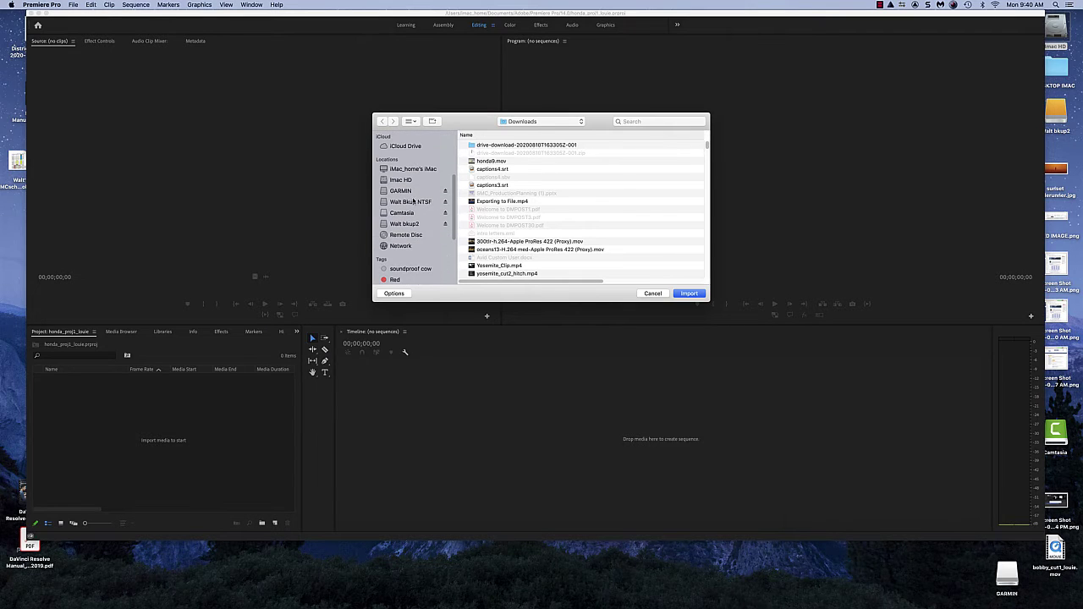
click(404, 224)
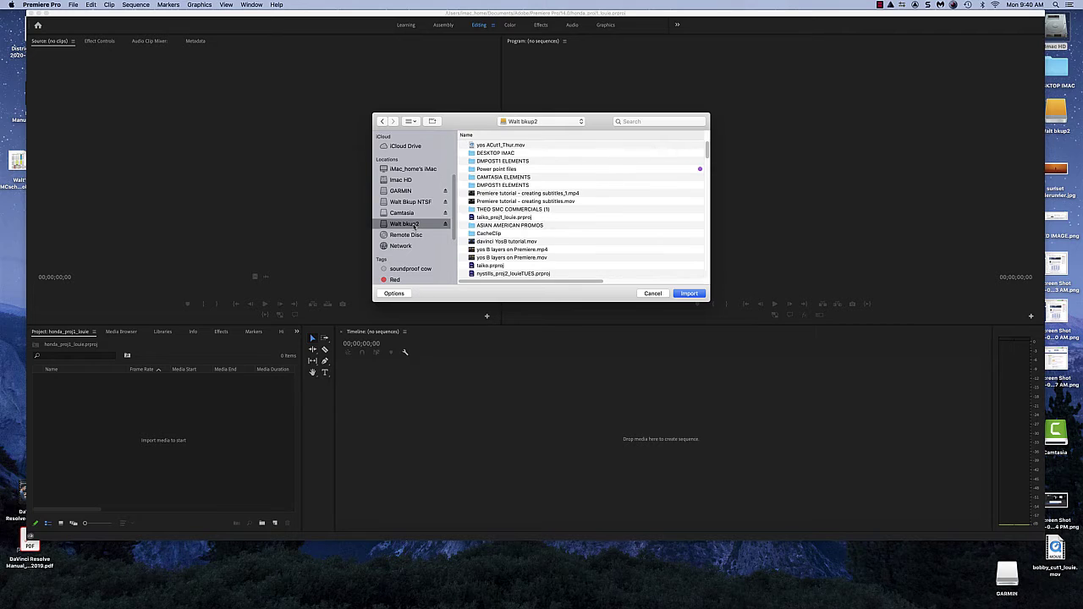
double_click(505, 161)
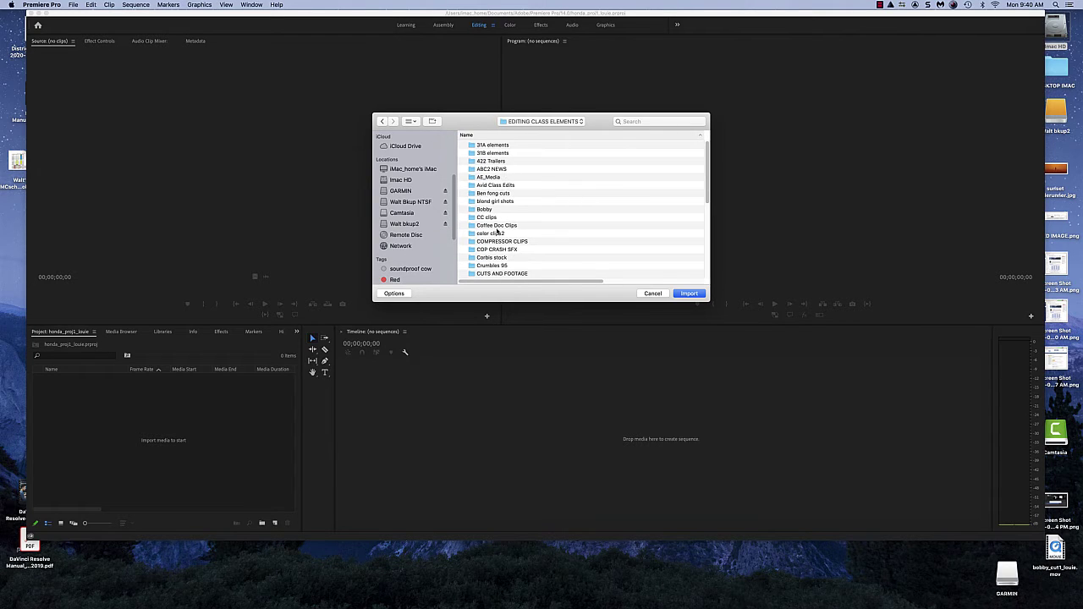
double_click(494, 146)
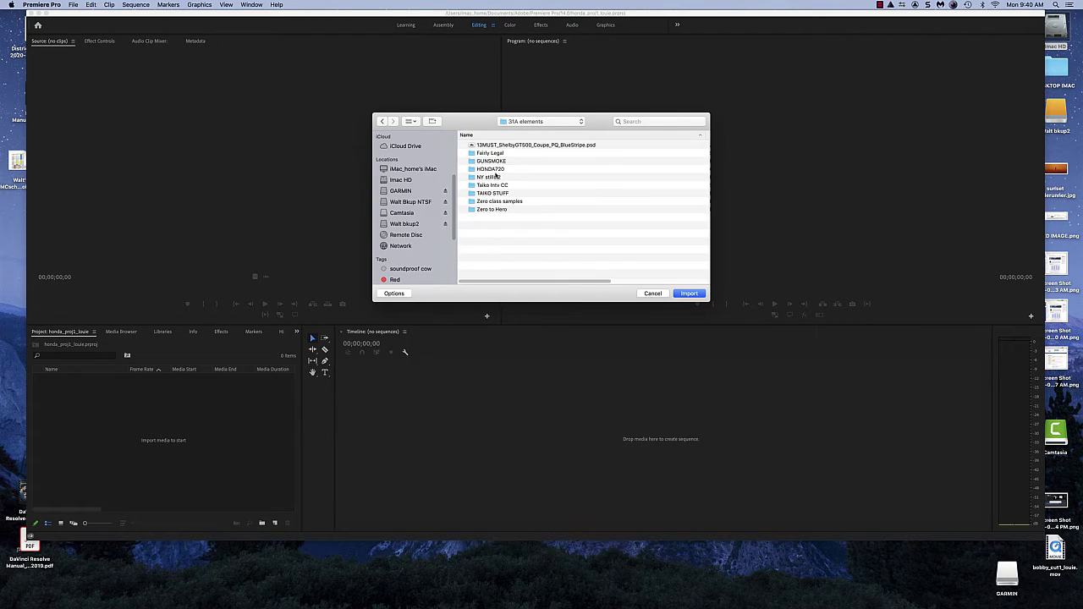
Check the clips inside the HONDA720 folder, and import the whole folder into the project as a bin.
click(494, 169)
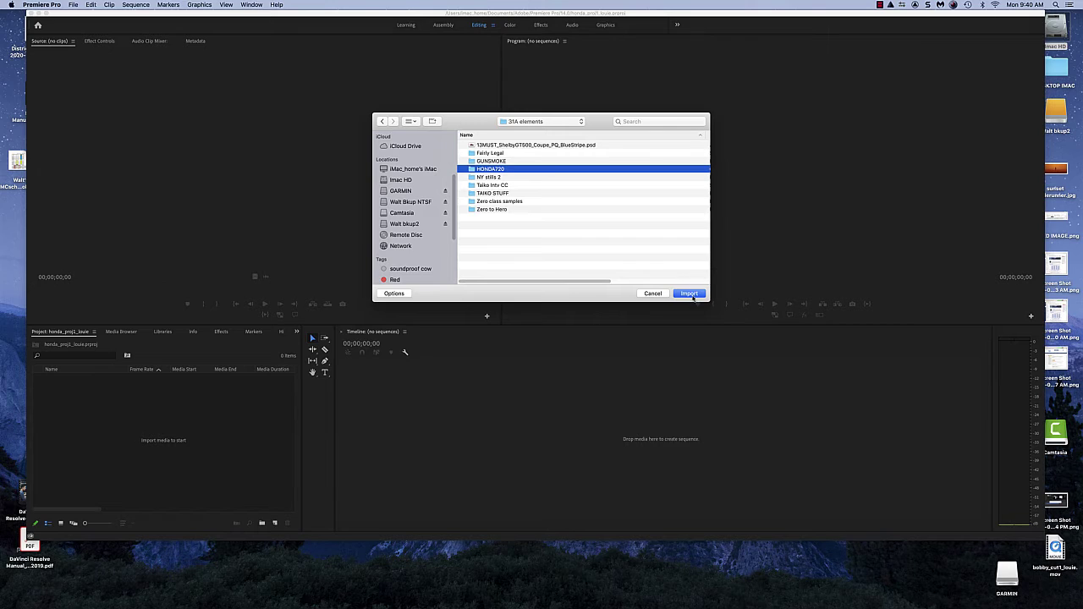
double_click(471, 170)
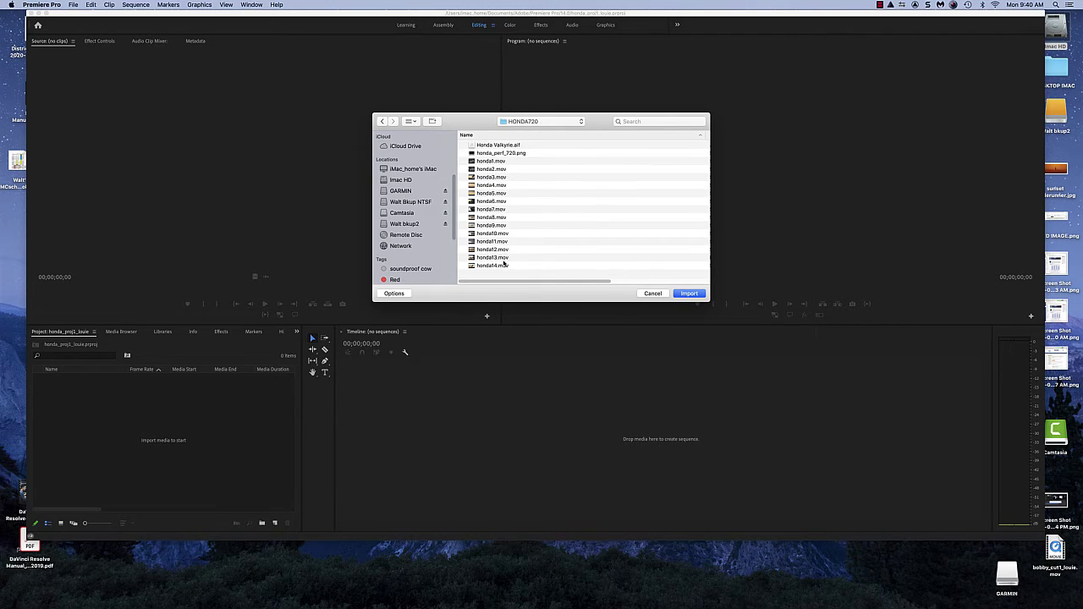
click(382, 121)
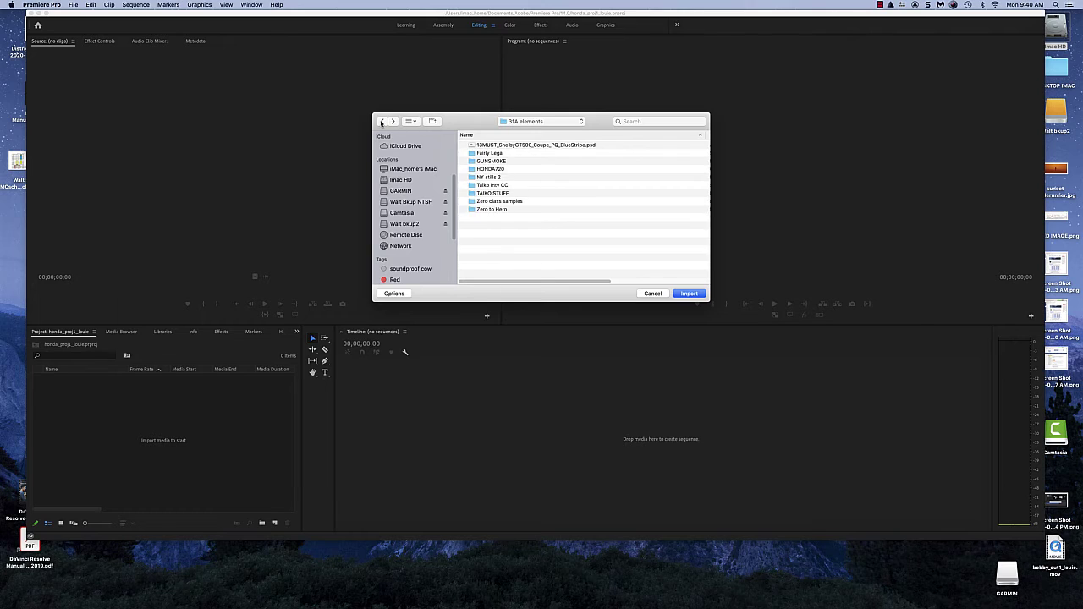
click(500, 170)
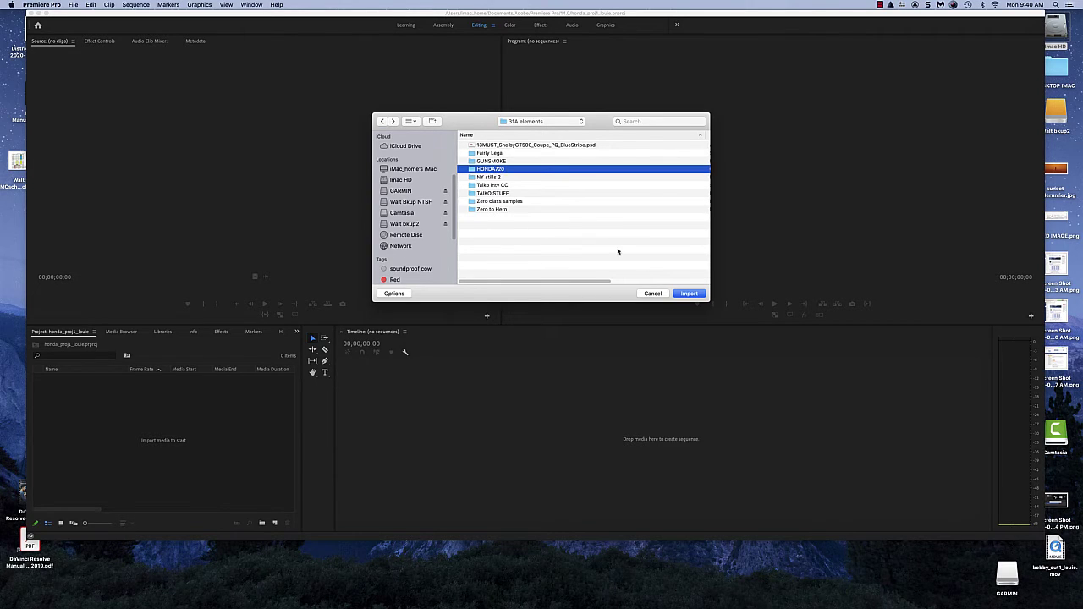
click(689, 294)
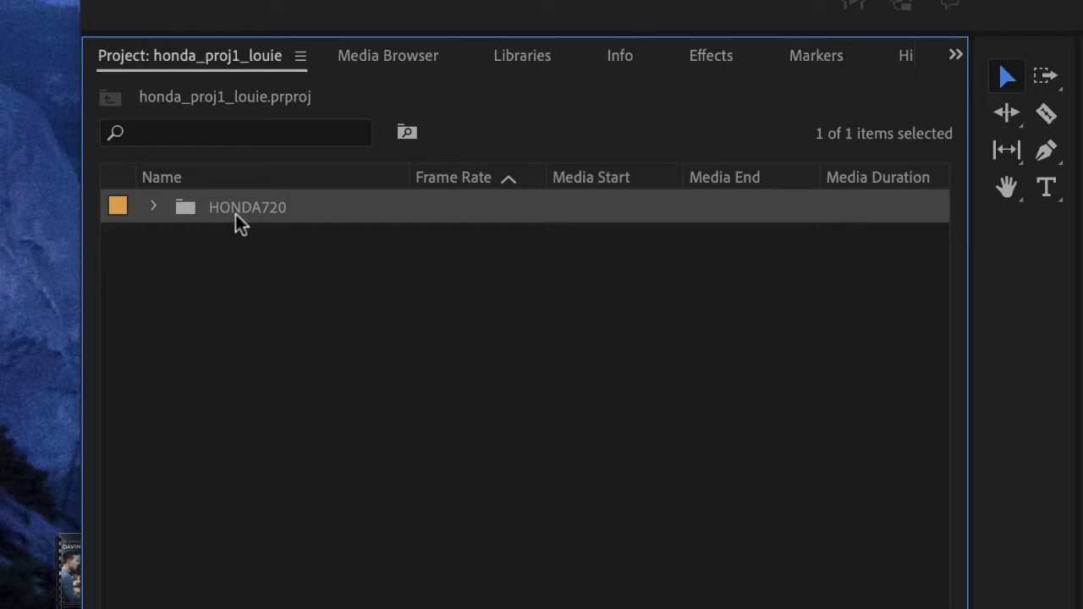
Expand the HONDA720 bin to review its imported clips, then collapse it and select the bin.
click(154, 211)
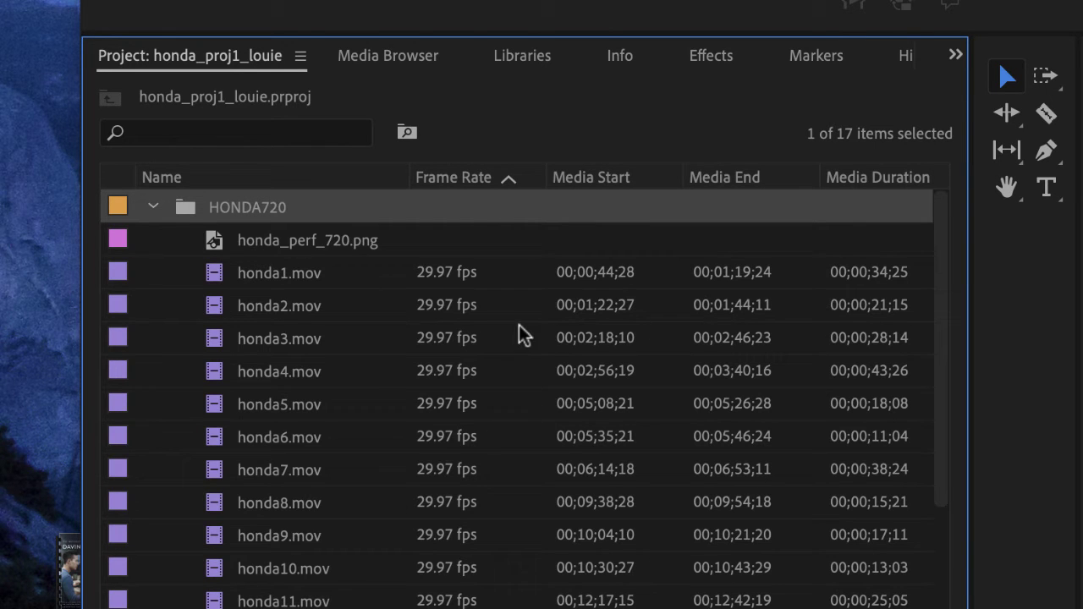
click(154, 207)
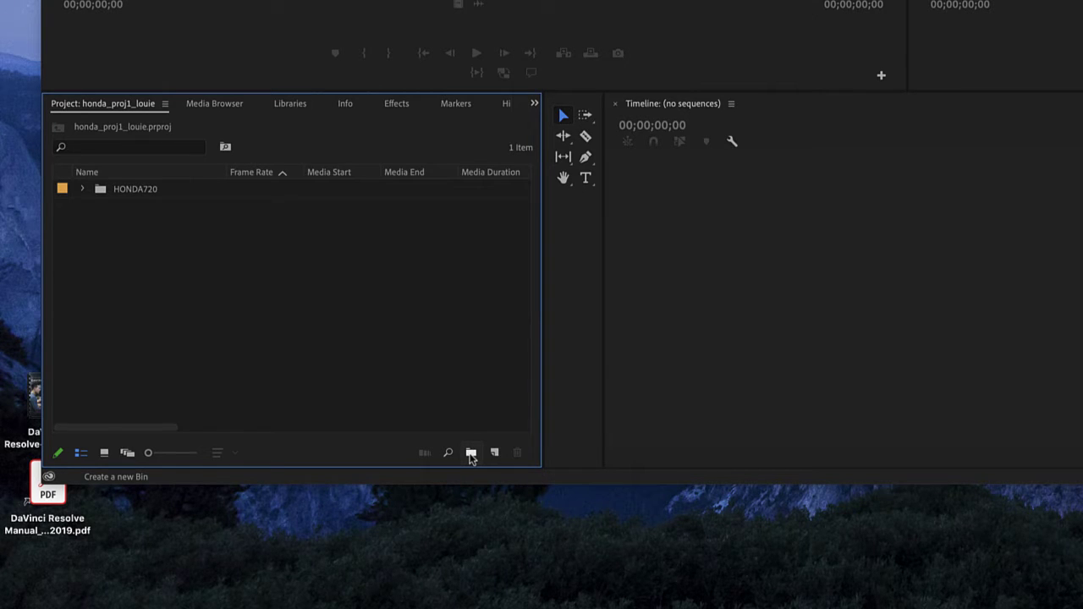
click(125, 188)
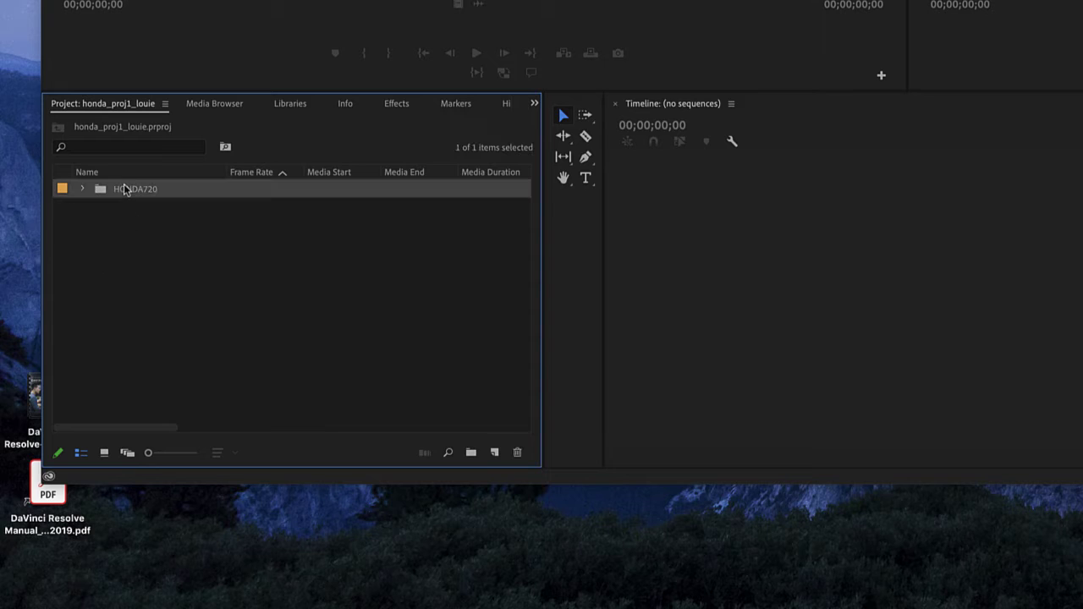
Create two bins at the project's root level, named honda cuts and honda music.
click(140, 239)
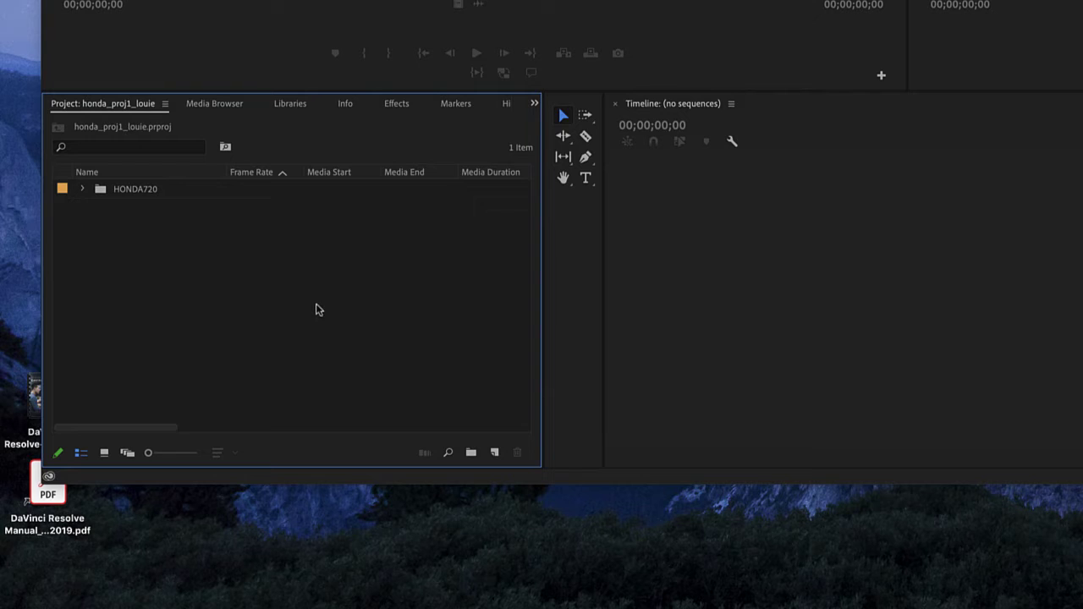
click(471, 451)
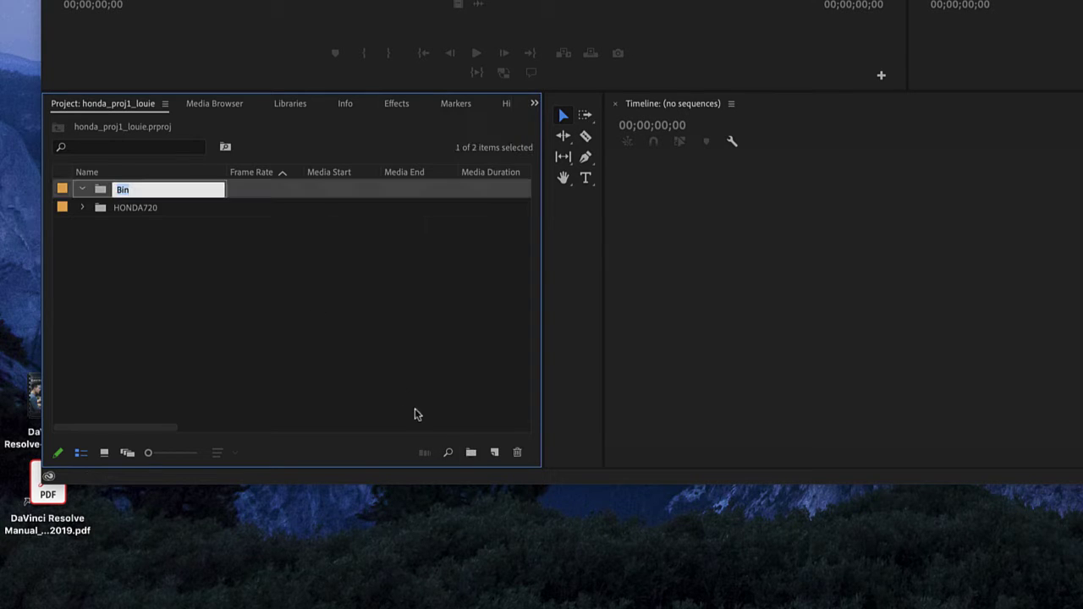
text(honda cuts)
click(370, 328)
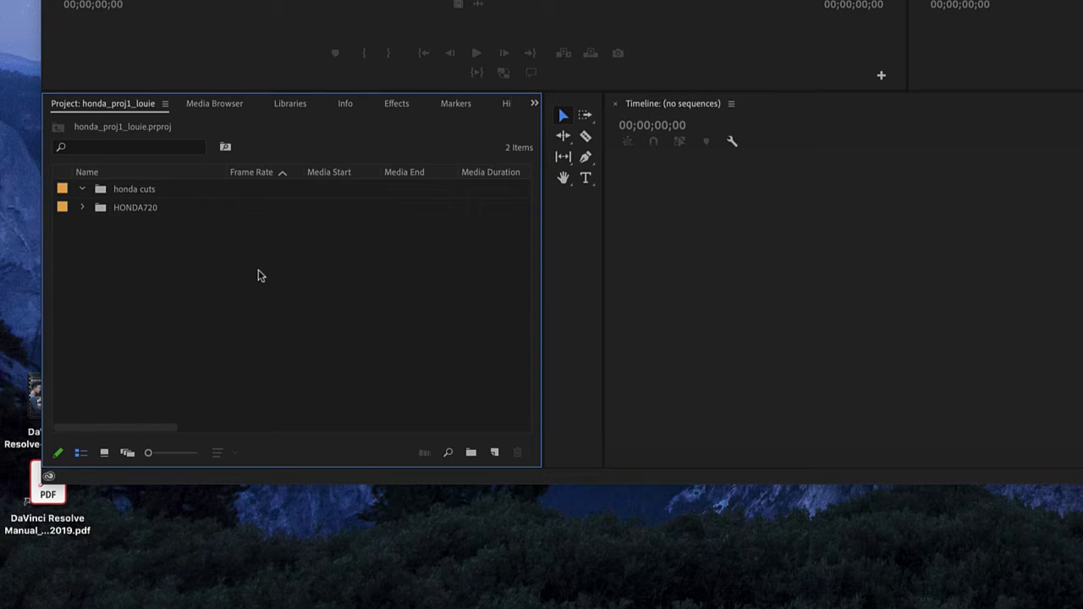
click(471, 452)
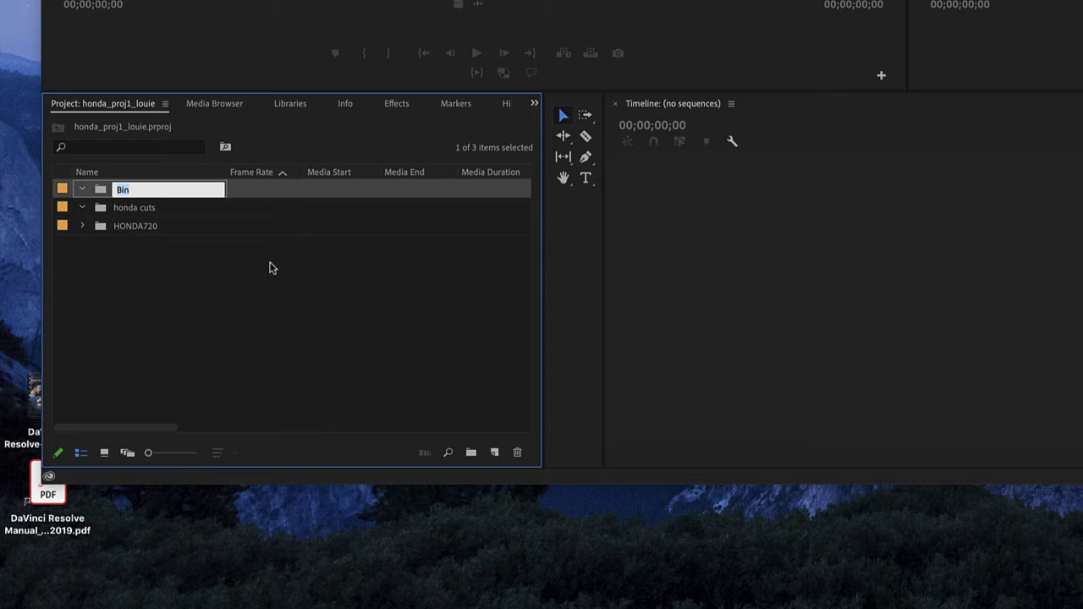
text(honda music)
click(270, 263)
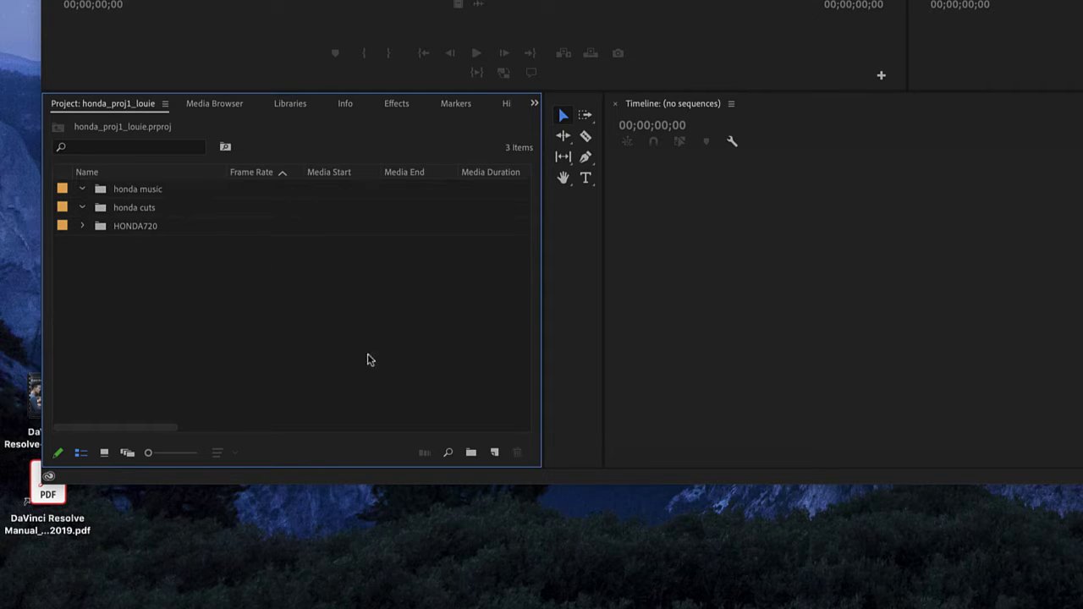
click(472, 453)
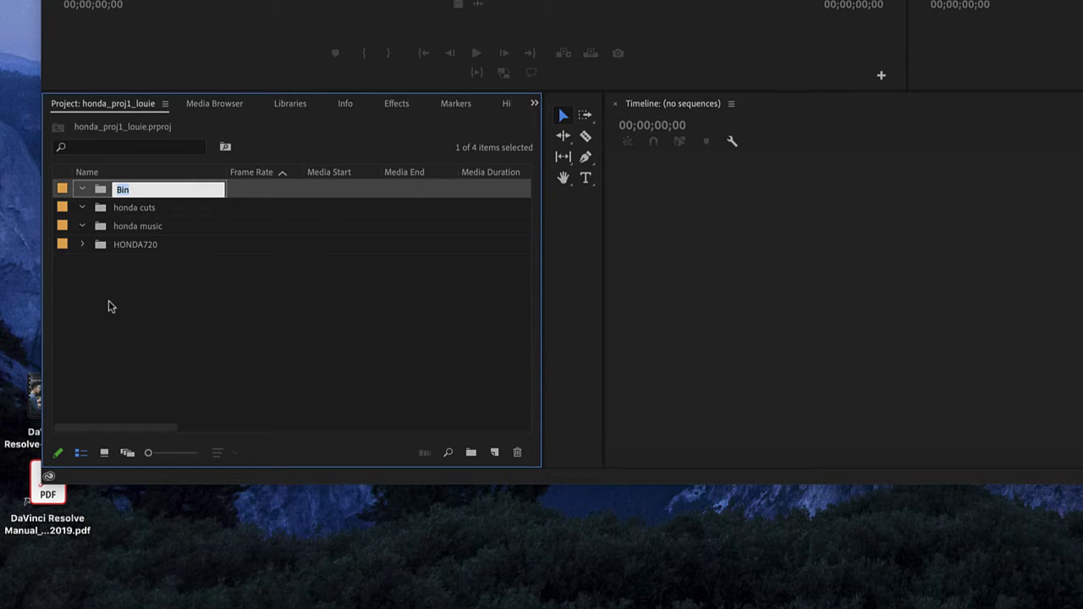
key(BackSpace)
click(100, 195)
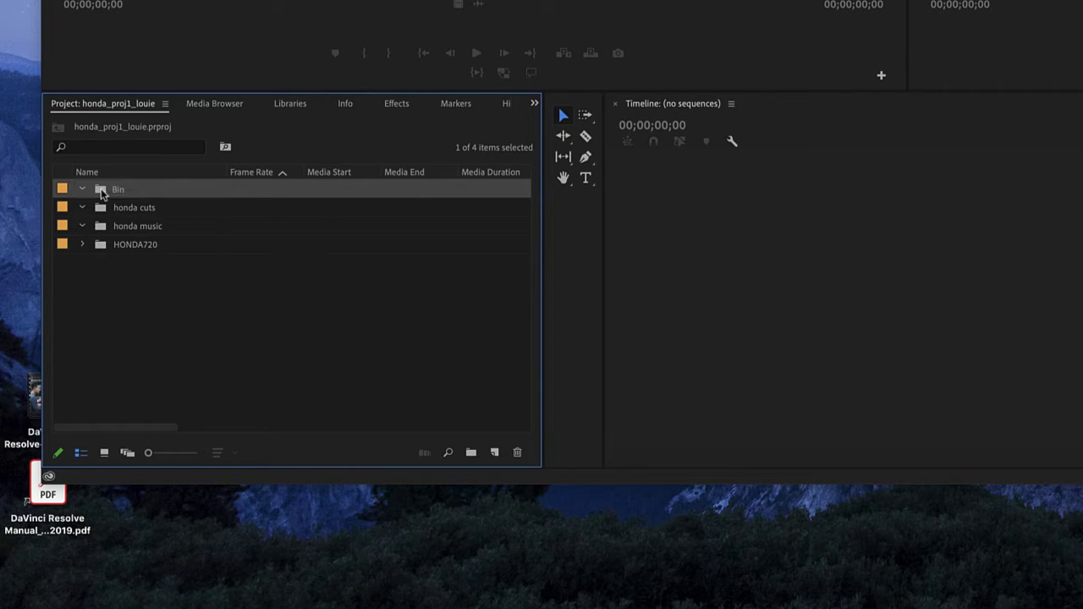
key(BackSpace)
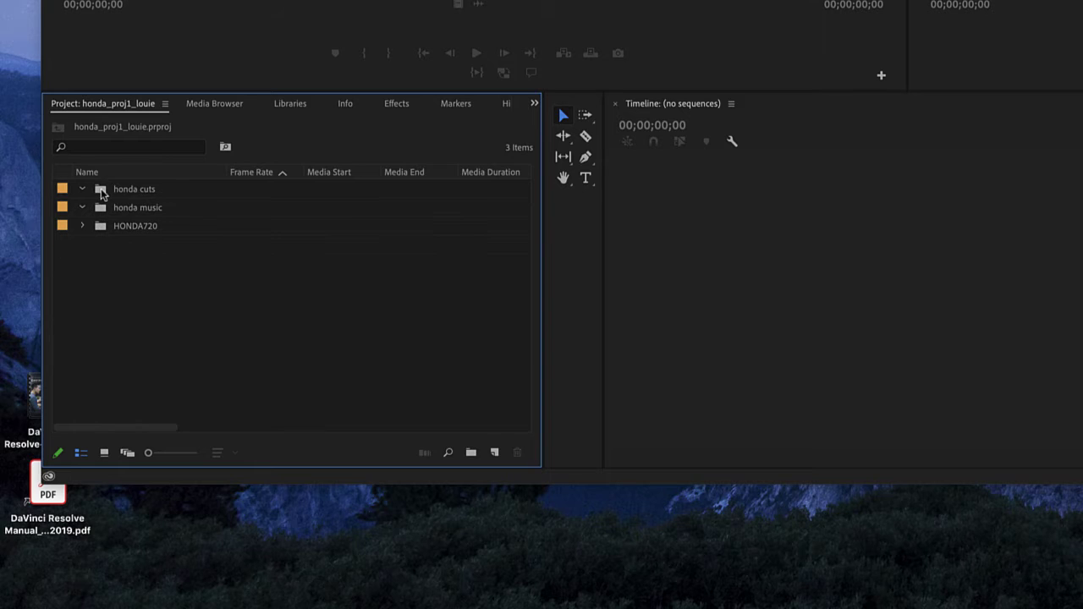
Create a bin named honda graphics inside the honda cuts bin.
click(100, 193)
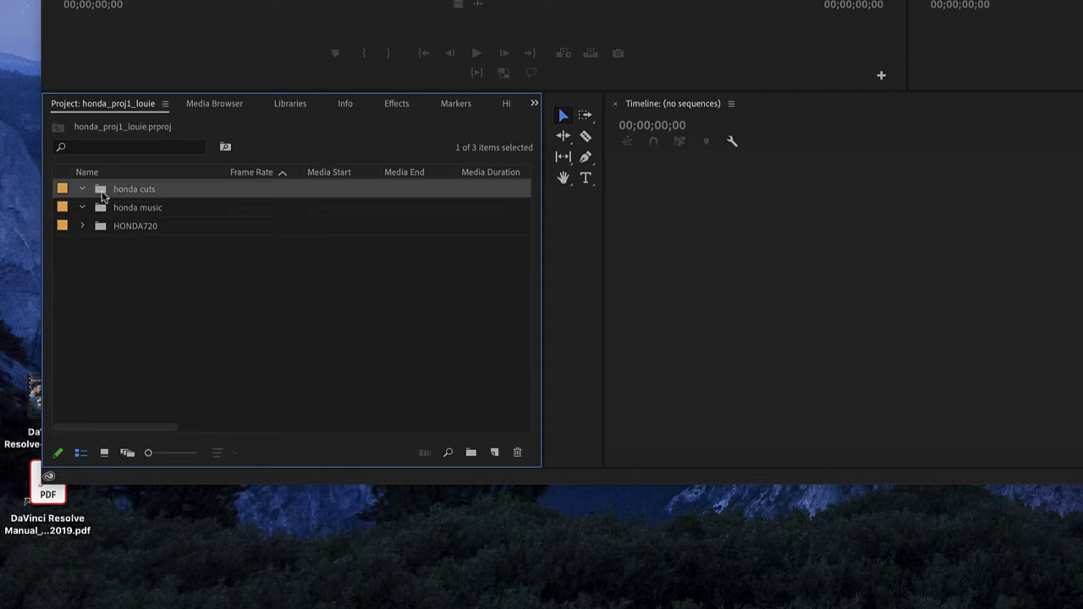
click(472, 452)
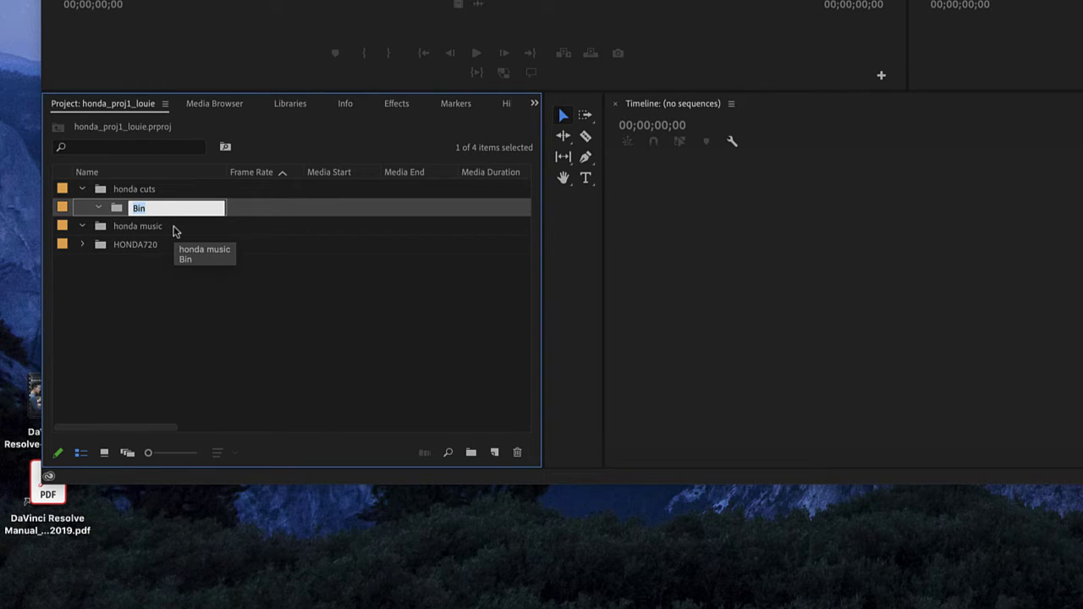
text(honda graphics)
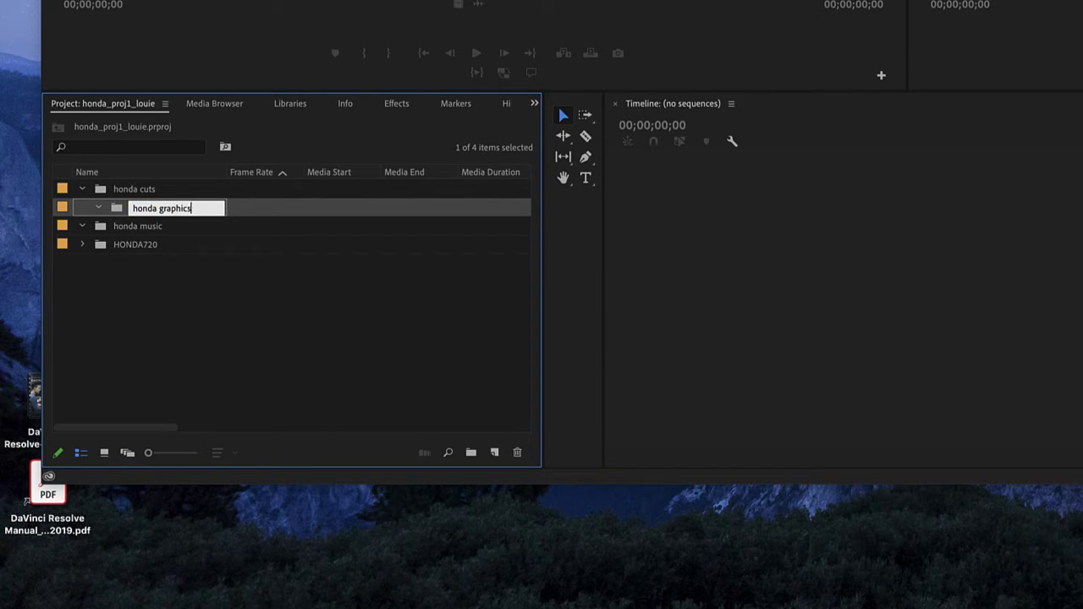
key(Tab)
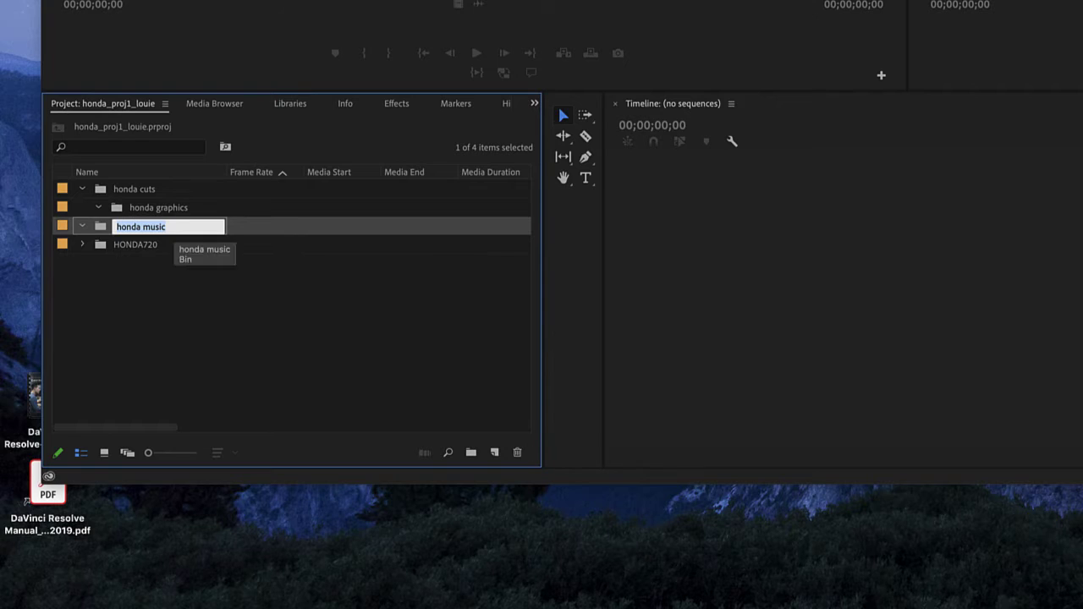
click(165, 282)
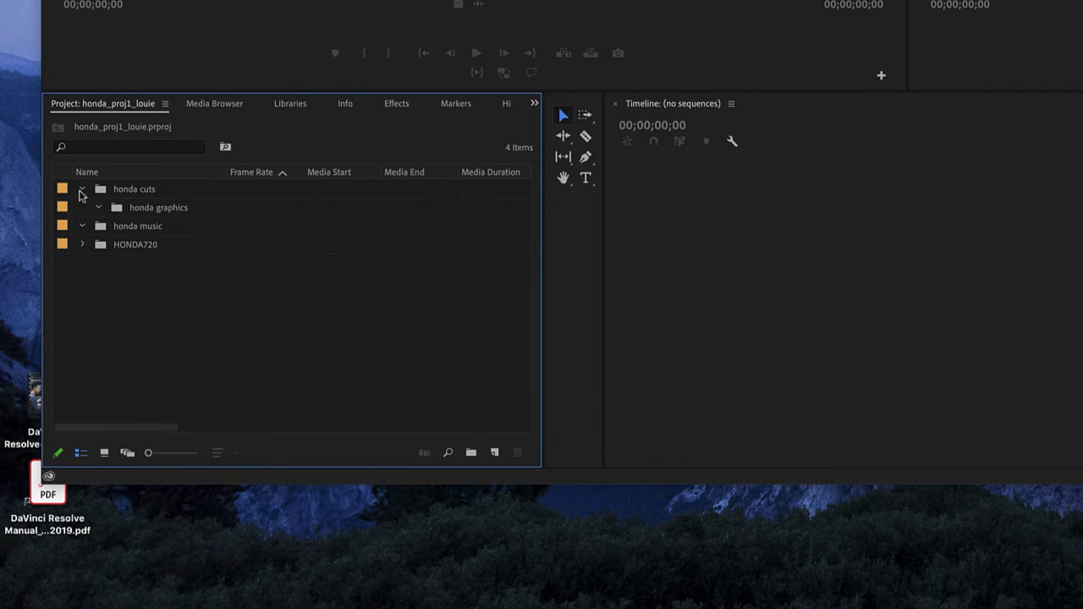
Move the honda graphics bin out of honda cuts to the project's root level.
click(82, 189)
click(82, 208)
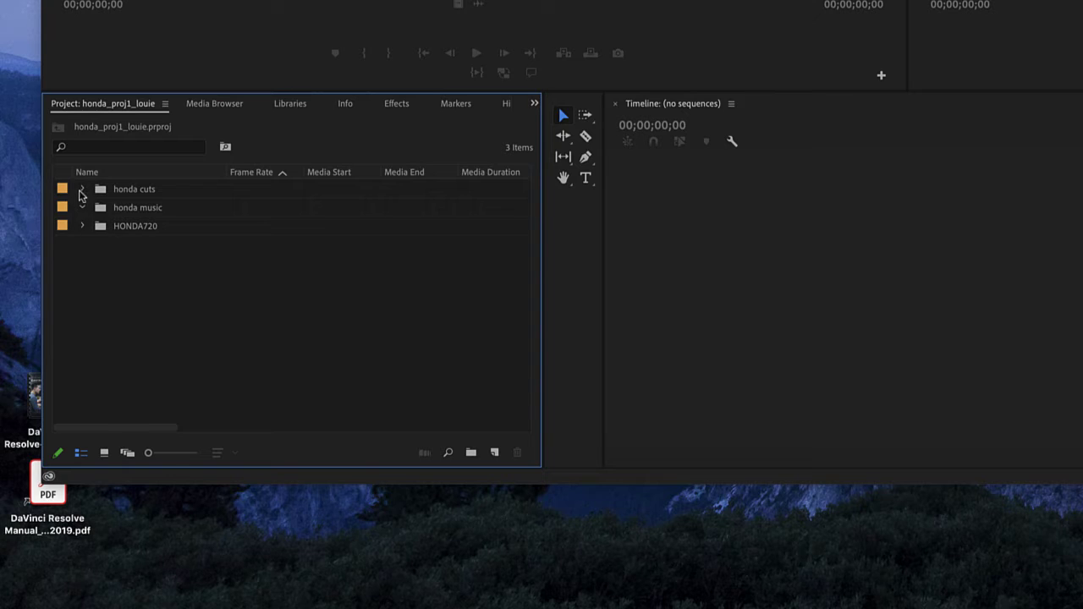
click(82, 189)
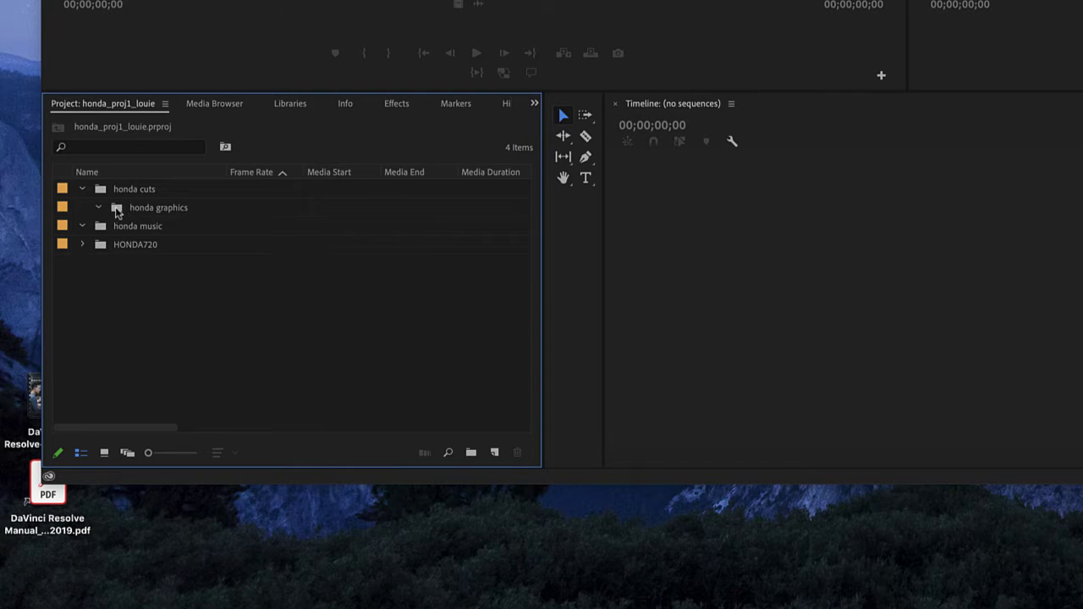
drag(113, 211, 199, 331)
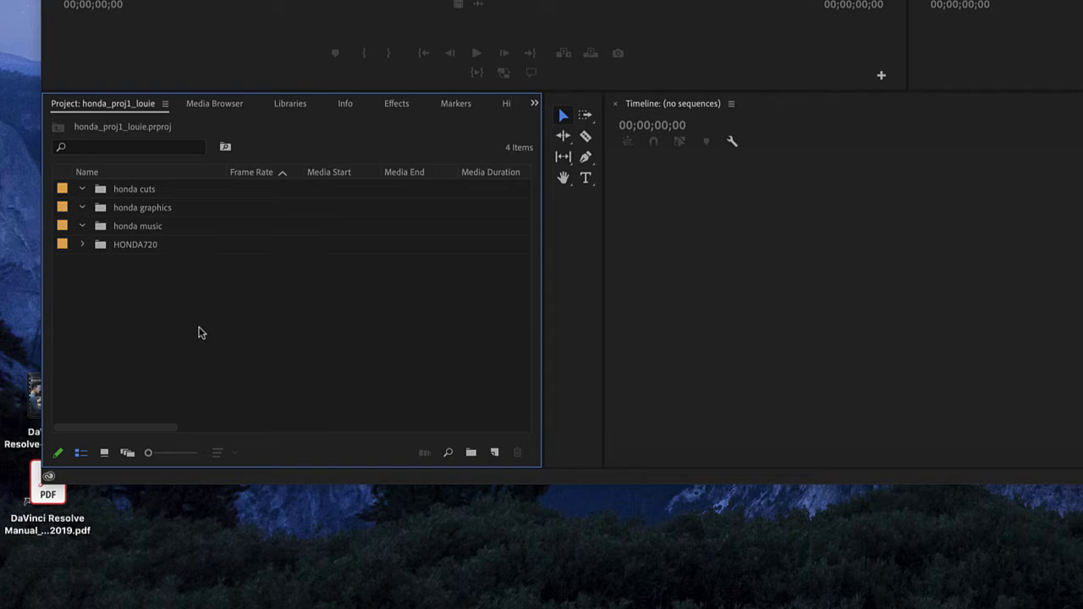
Expand the HONDA720 bin to look through its clips, graphic and audio file, and collapse it again.
click(83, 244)
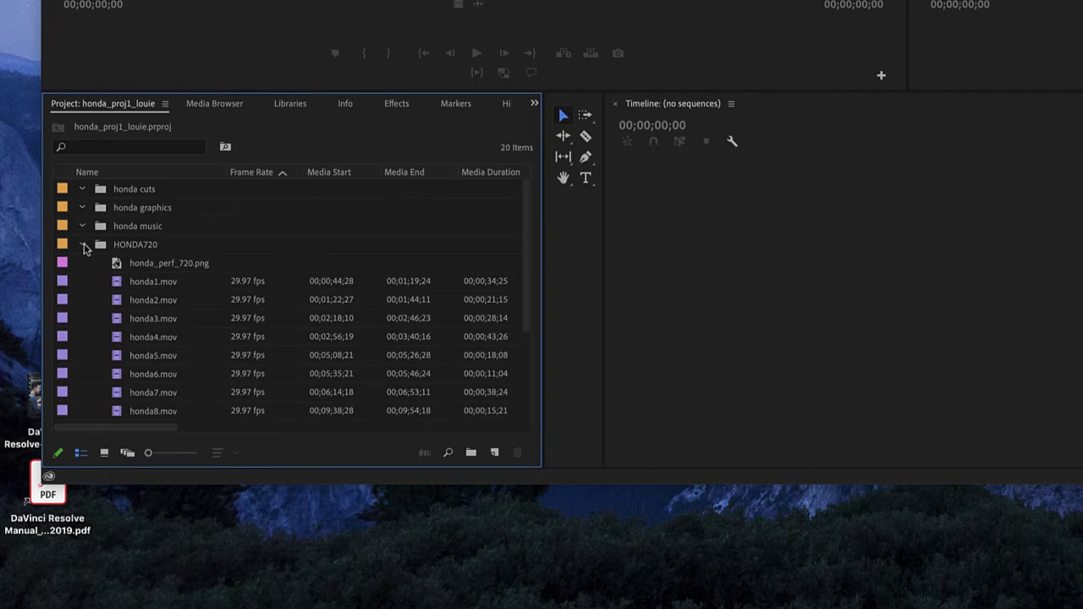
scroll(265, 311, down, 3)
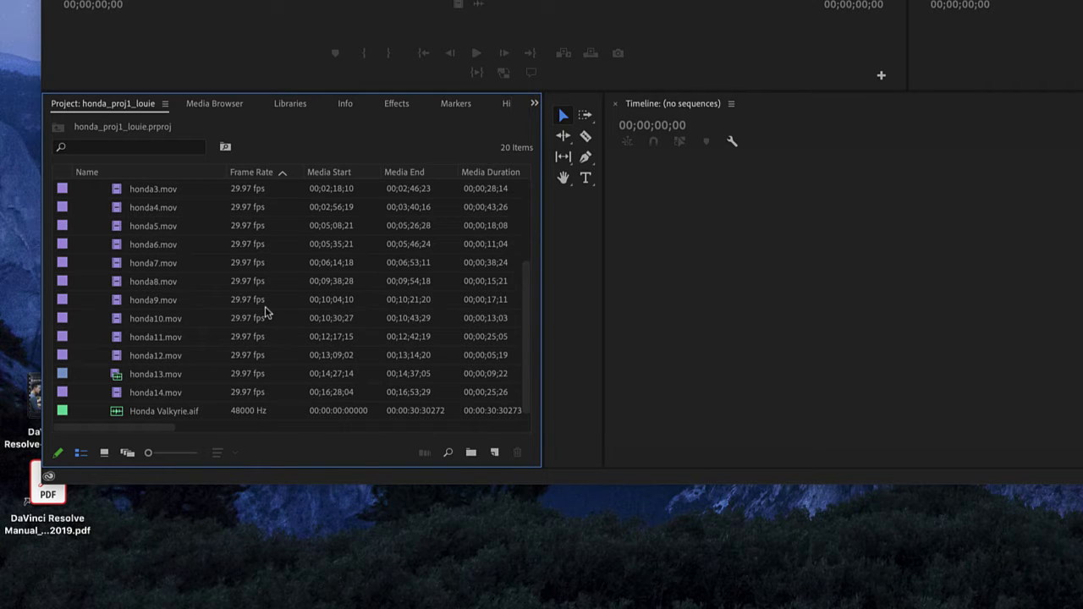
scroll(210, 392, up, 3)
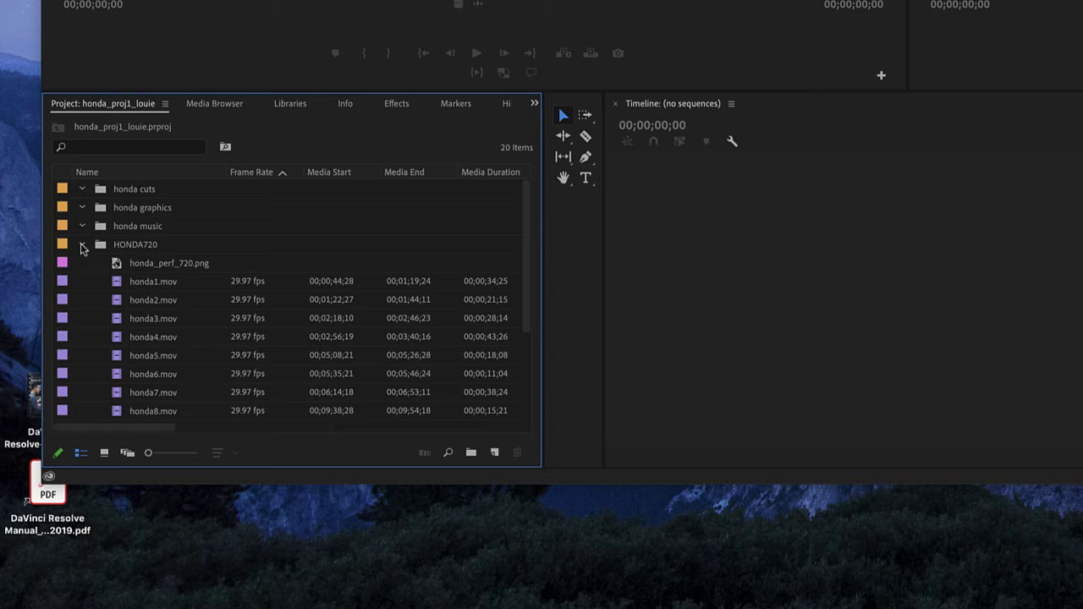
click(83, 245)
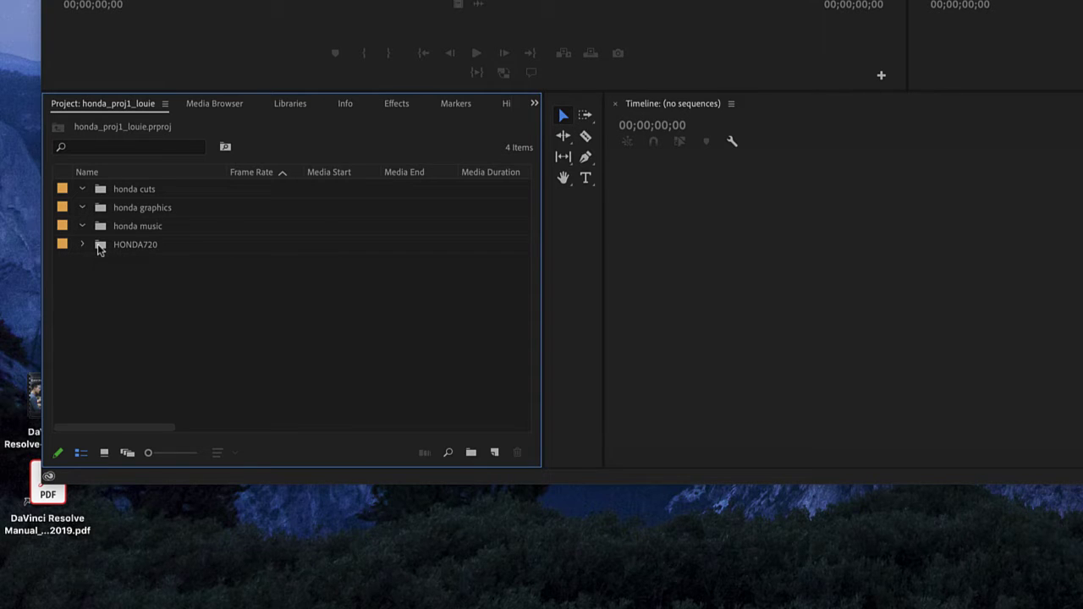
click(126, 245)
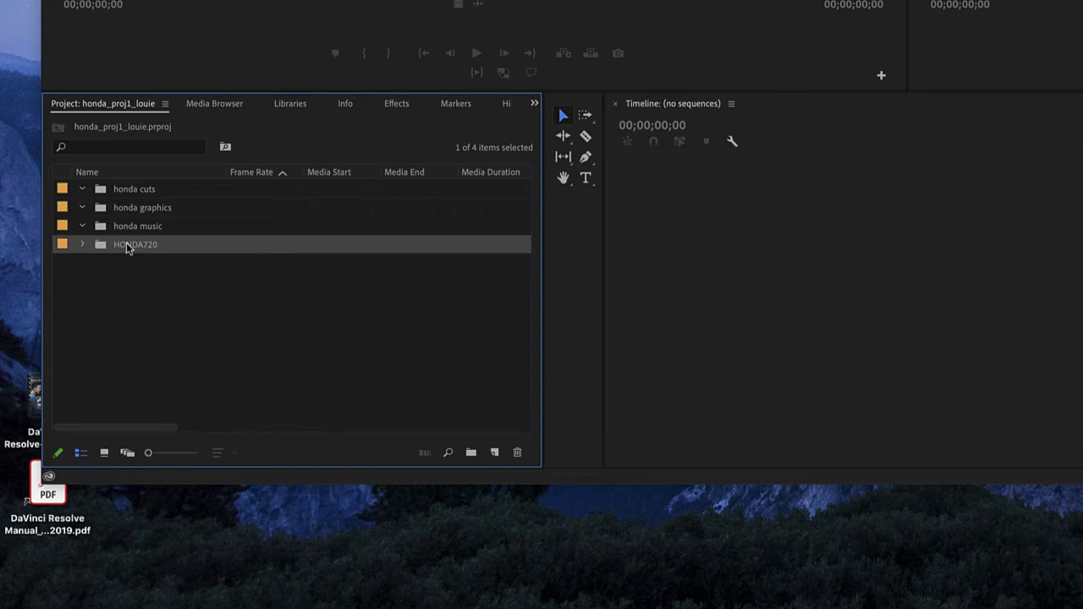
click(126, 246)
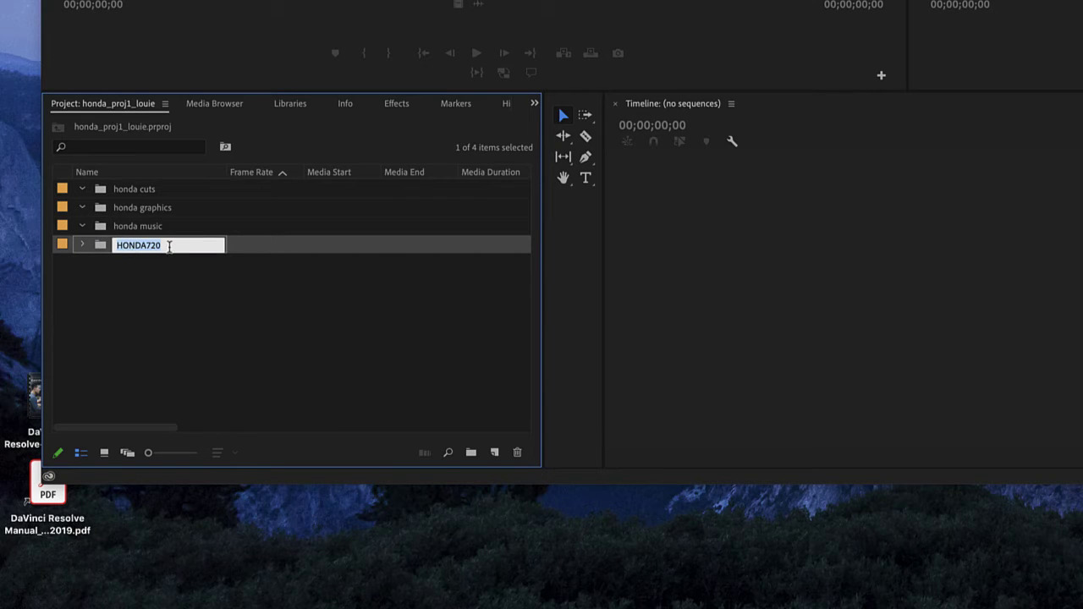
click(142, 285)
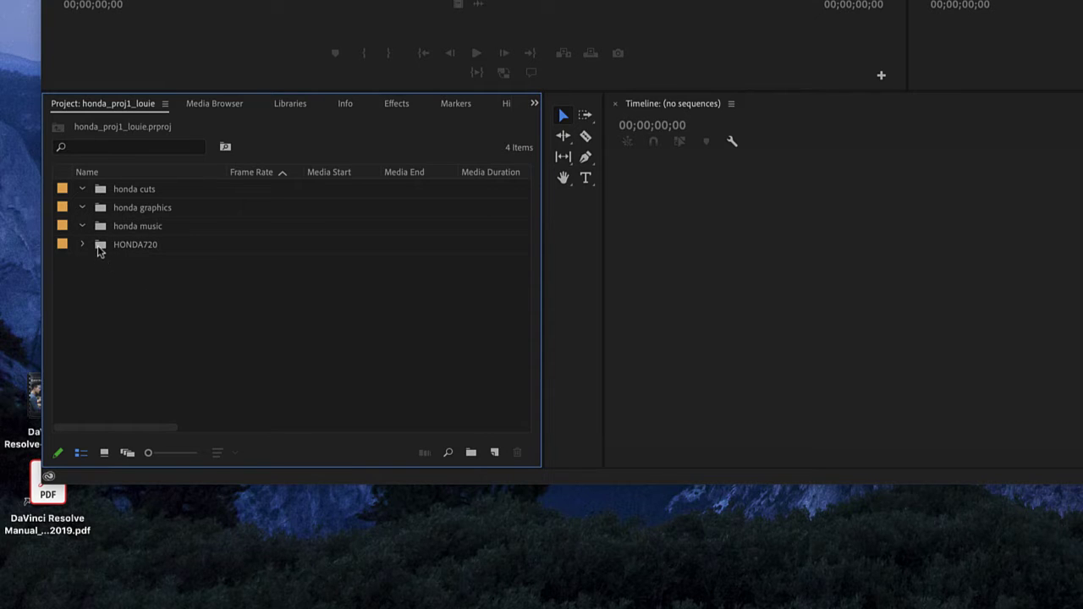
click(133, 241)
click(134, 227)
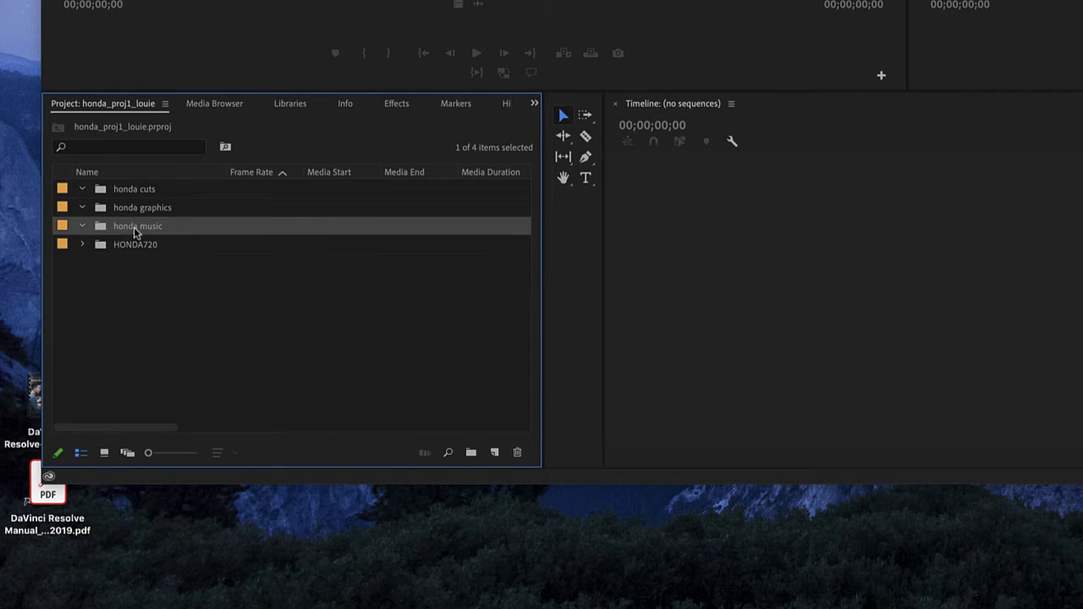
click(134, 227)
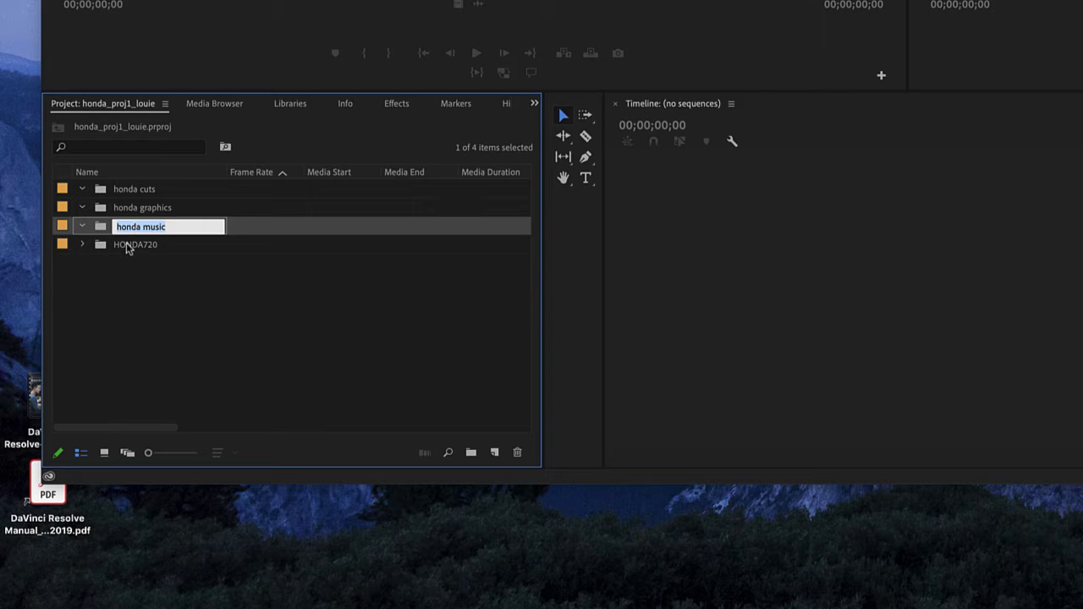
click(111, 271)
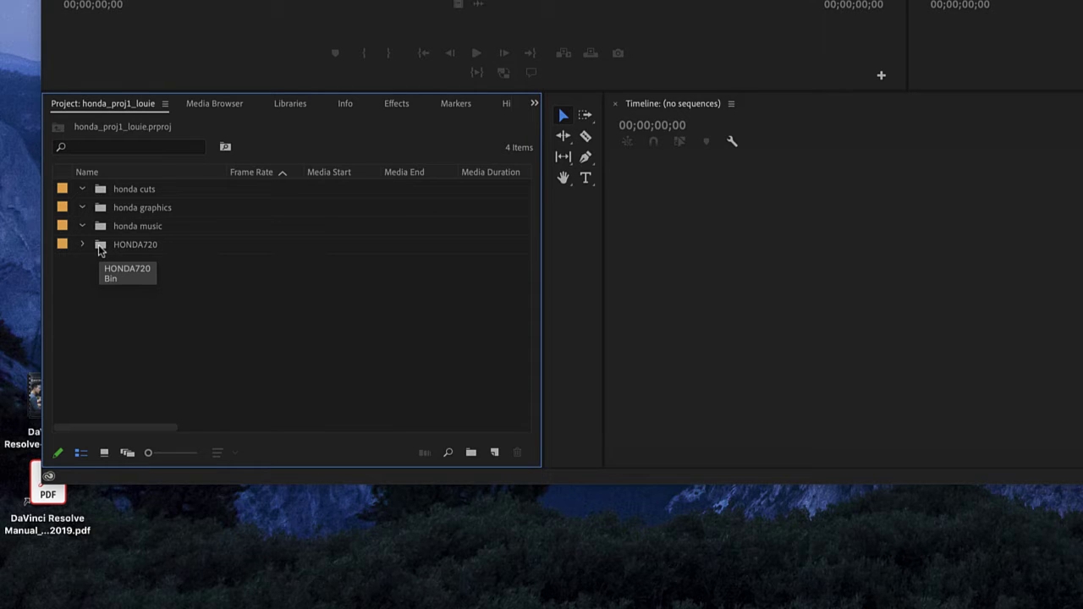
Open the HONDA720 bin in its own tab, and compare it with the project's main bin list.
click(99, 247)
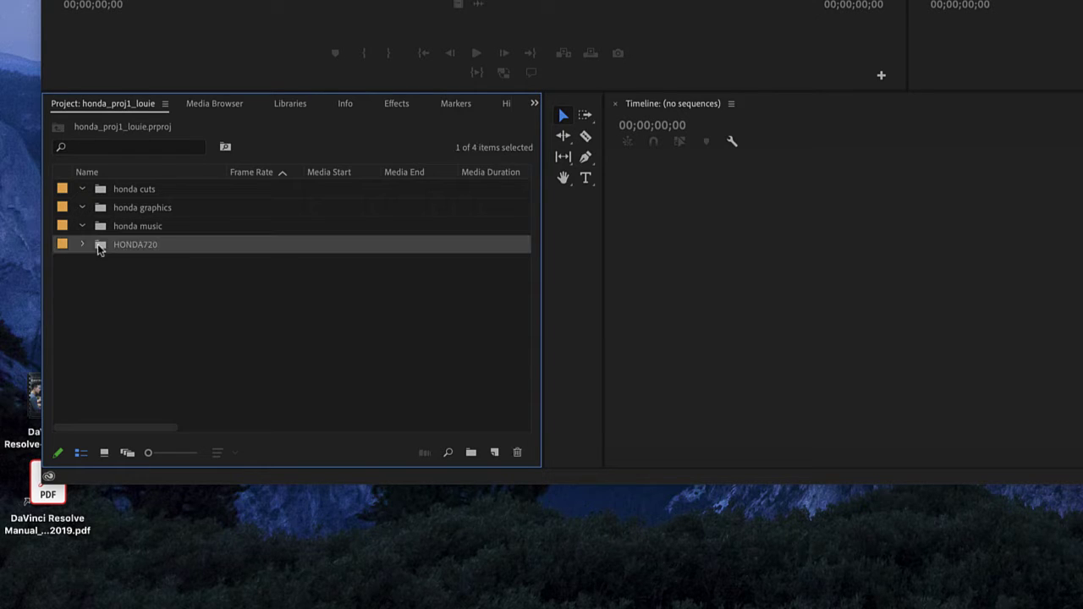
double_click(100, 246)
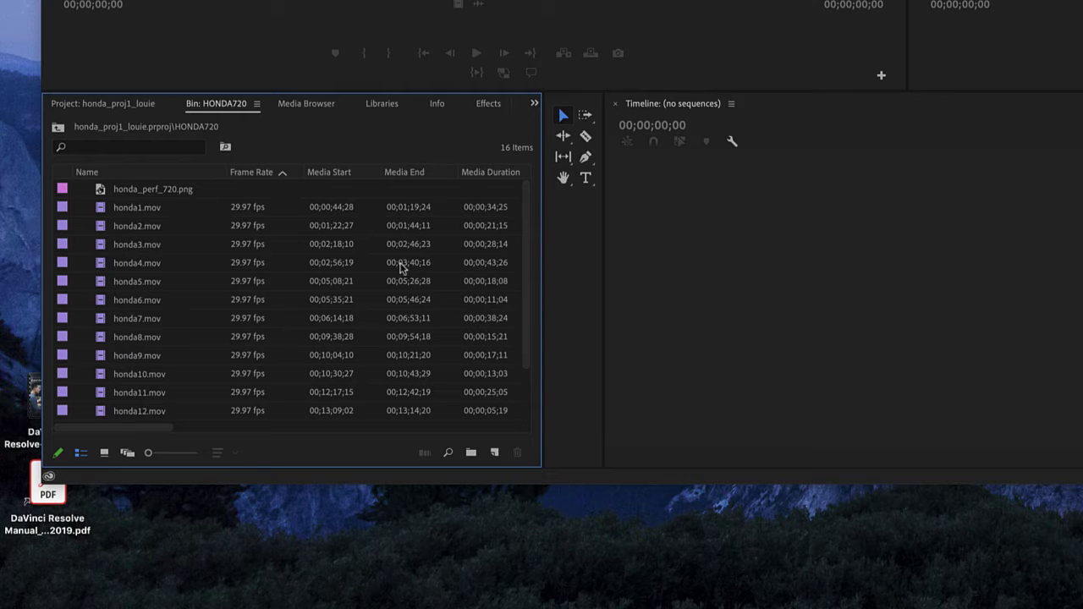
drag(527, 341, 527, 295)
click(82, 105)
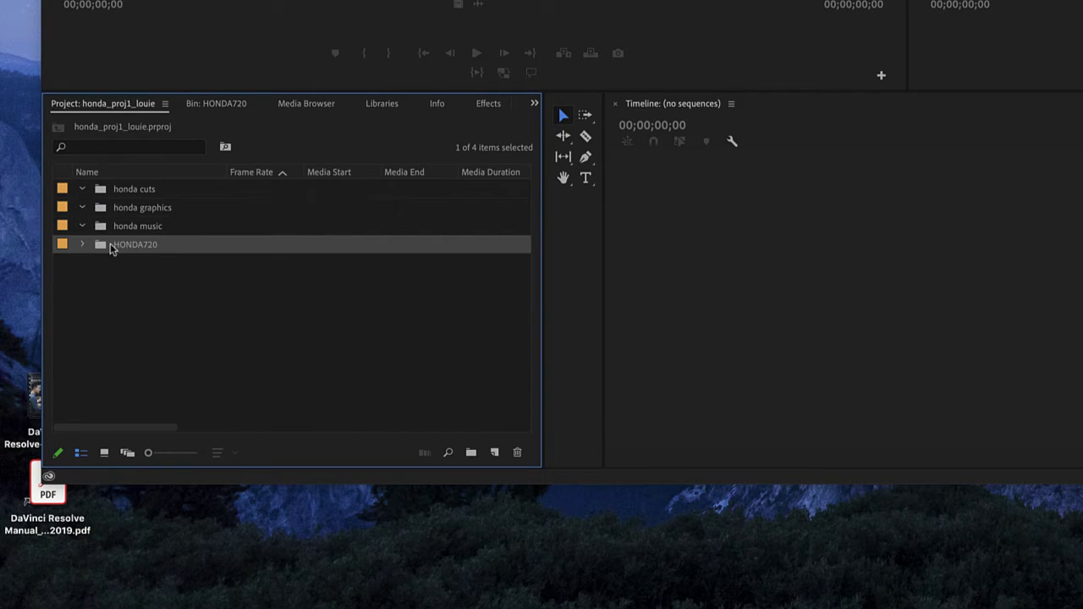
click(222, 106)
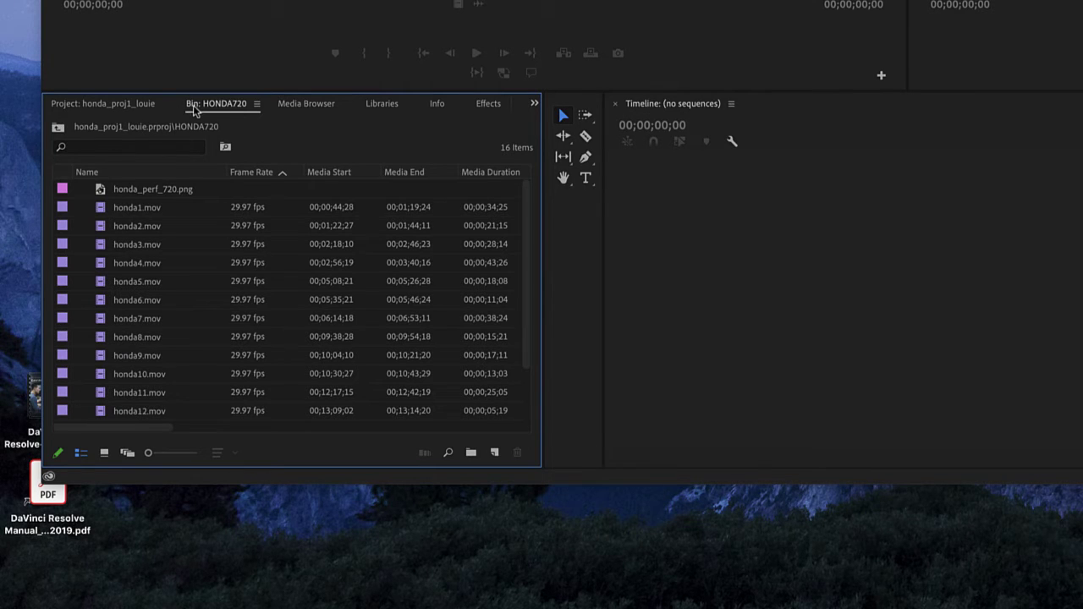
Dock the HONDA720 bin as a separate panel along the left side of the Source monitor.
drag(194, 108, 199, 0)
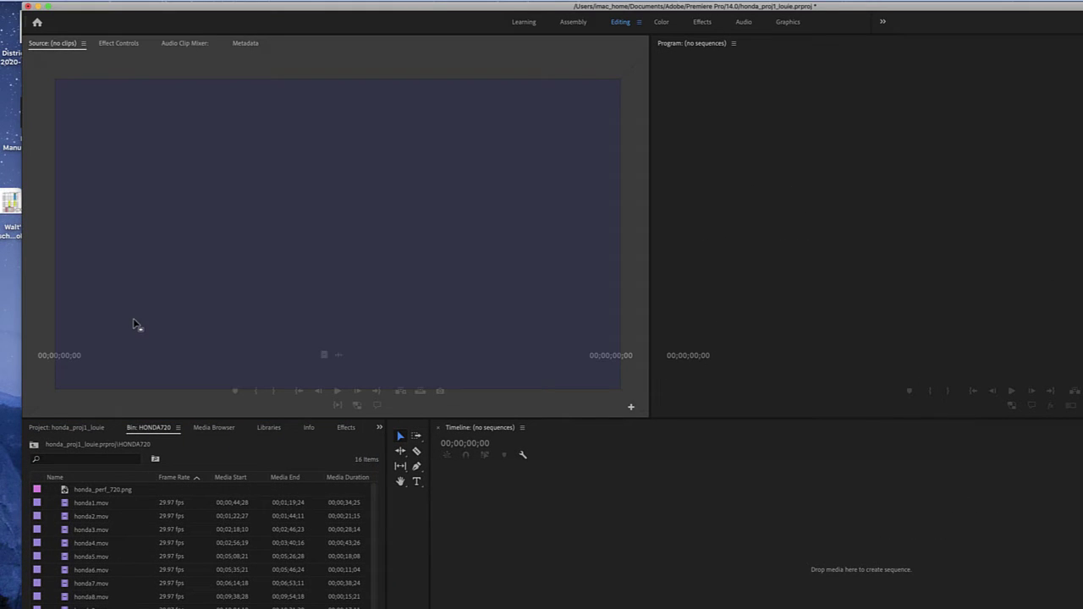
drag(133, 324, 44, 235)
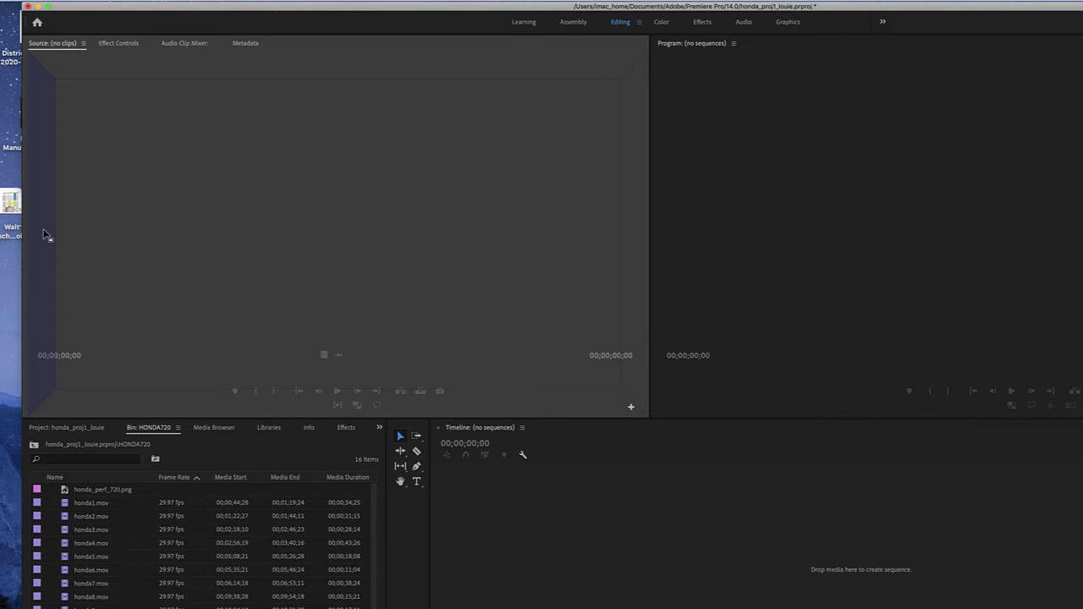
drag(44, 236, 59, 208)
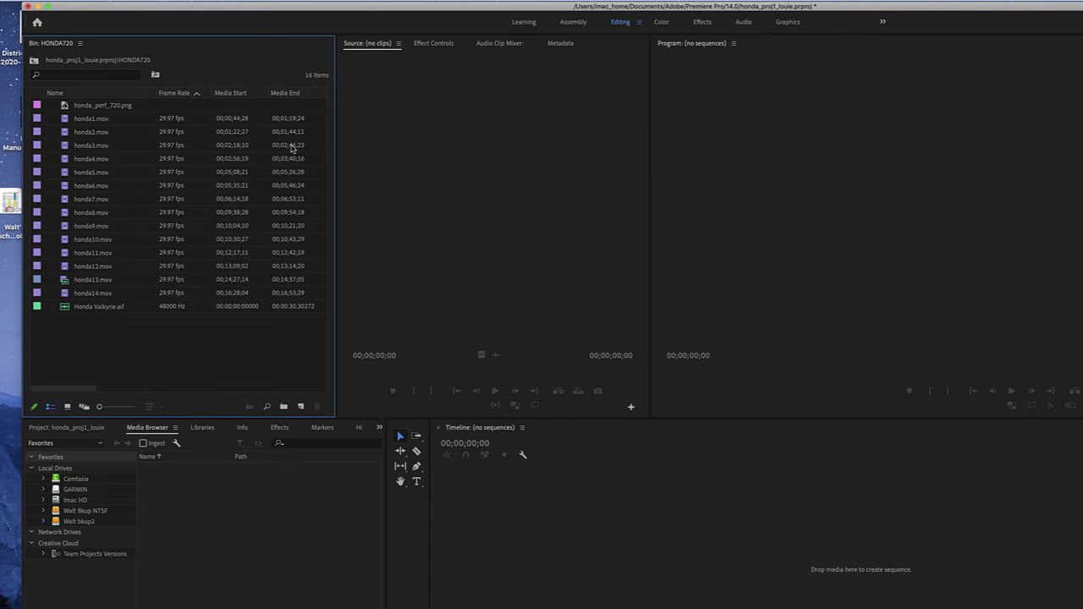
Widen the Source monitor toward the Program monitor, and bring the project's main bin list to the front.
click(193, 93)
drag(650, 200, 874, 193)
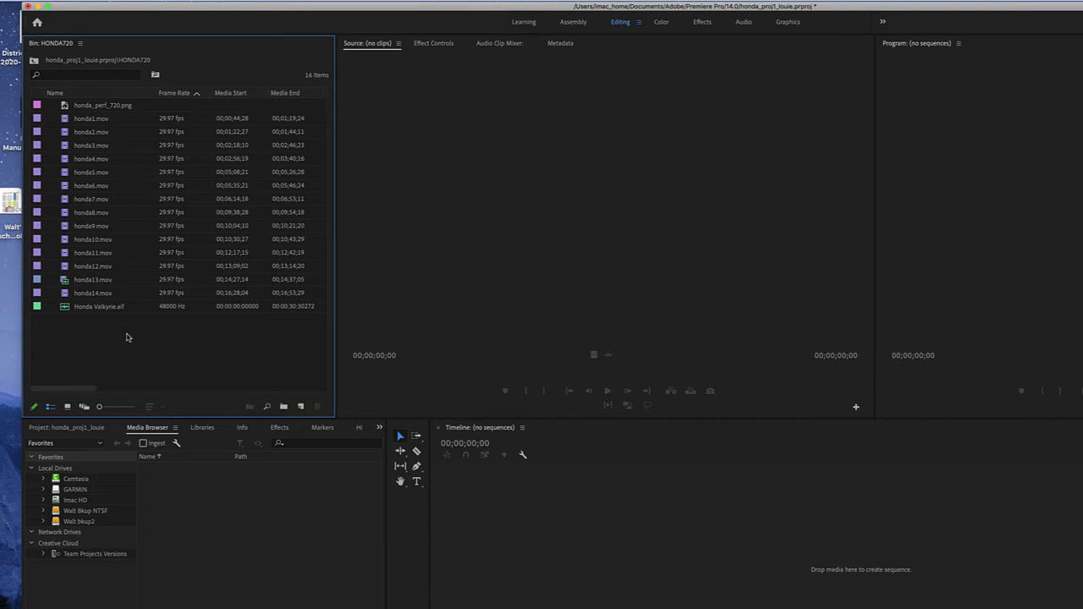
click(47, 428)
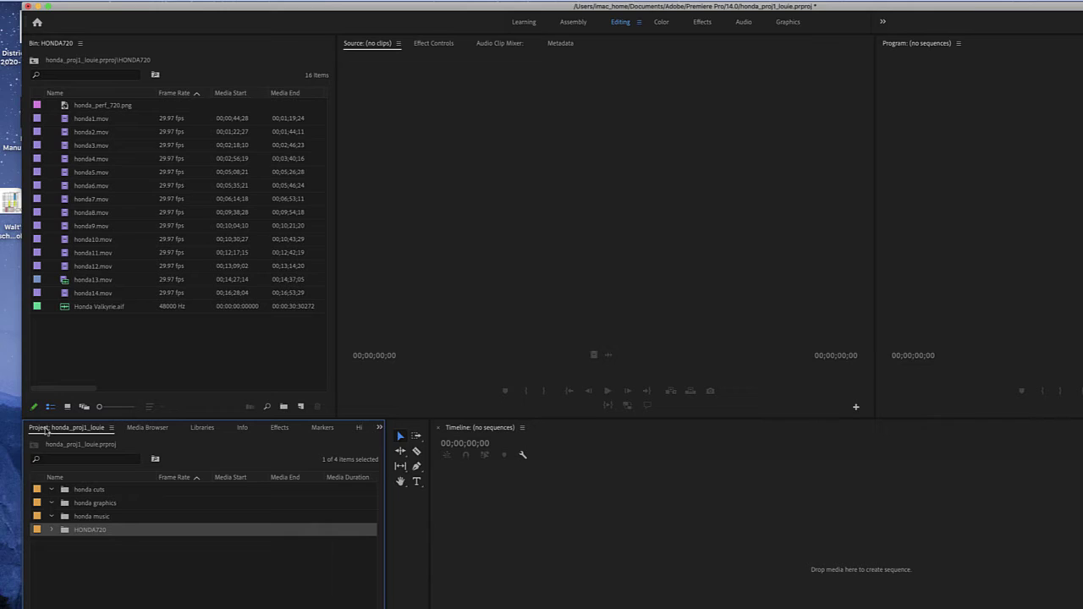
Move the Honda Valkyrie.aif audio file from the HONDA720 bin into the honda music bin.
click(73, 576)
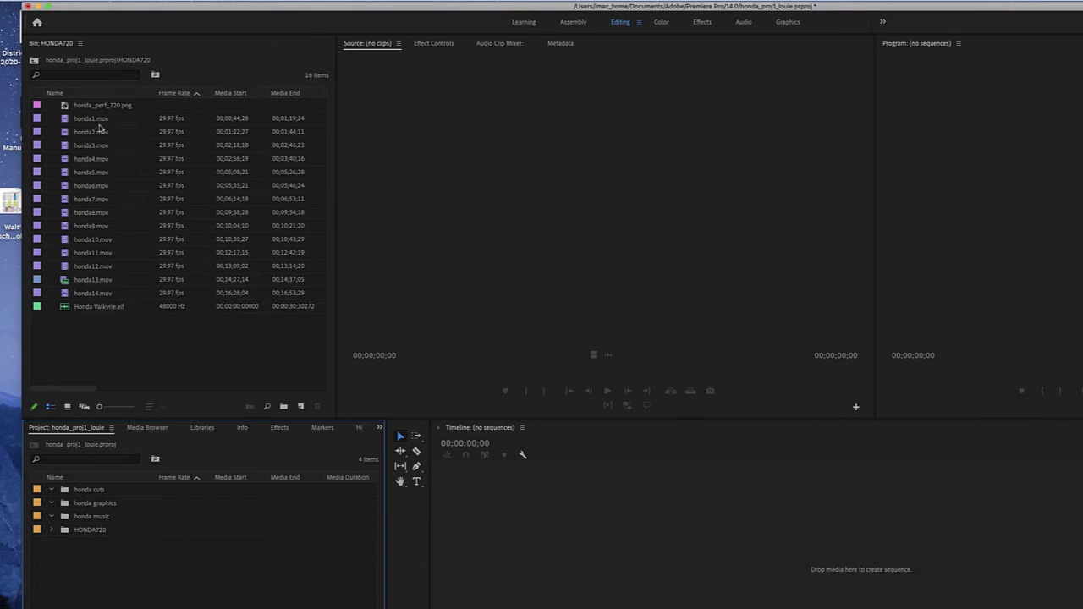
click(65, 309)
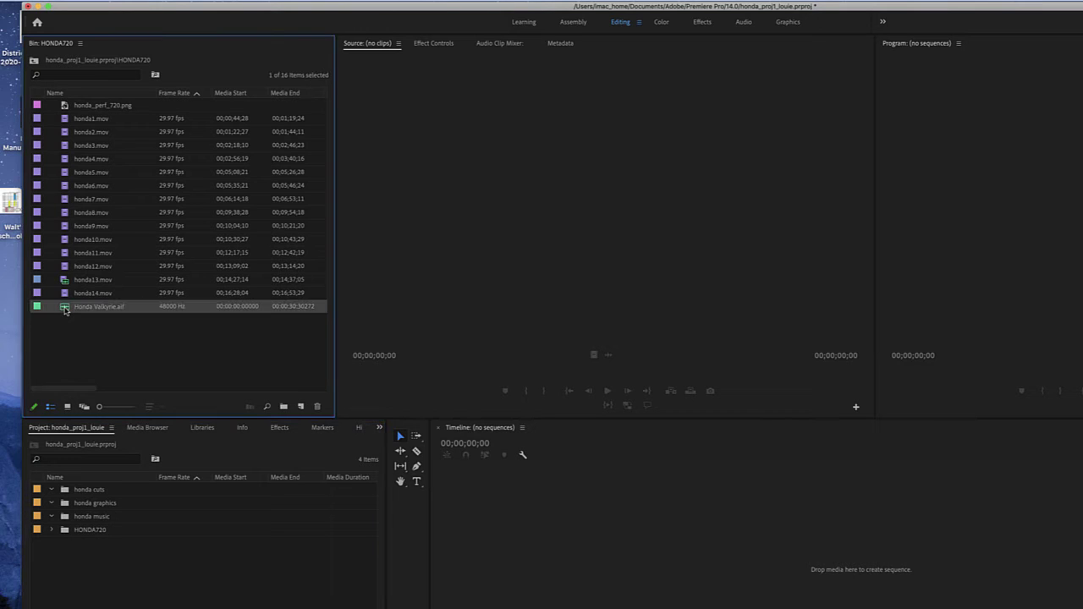
drag(67, 310, 84, 516)
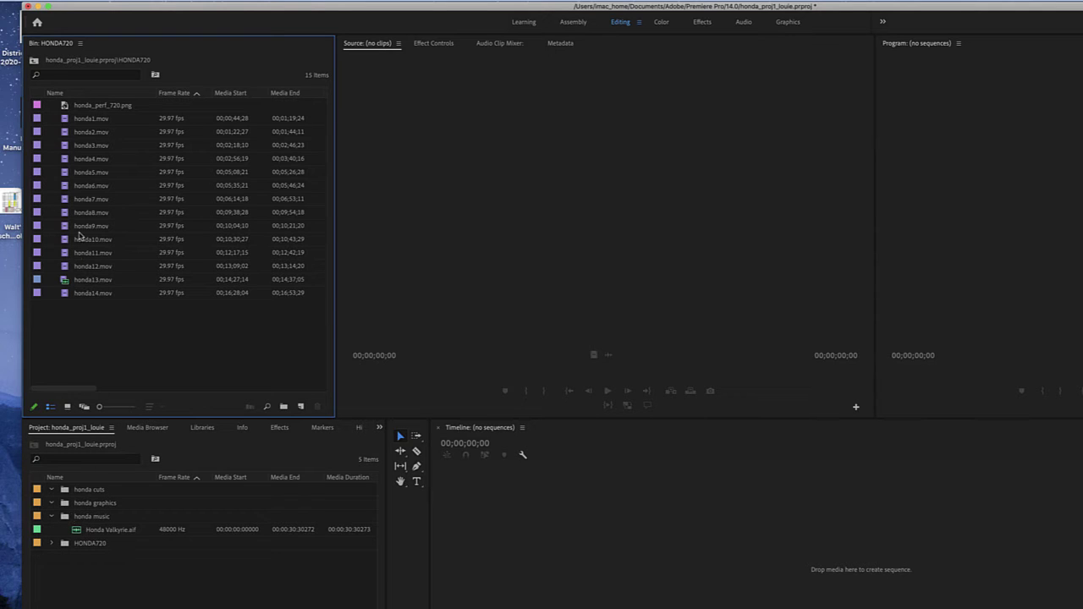
Move honda_perf_720.png from HONDA720 into the honda graphics bin, and collapse the honda music and honda graphics bins.
click(65, 107)
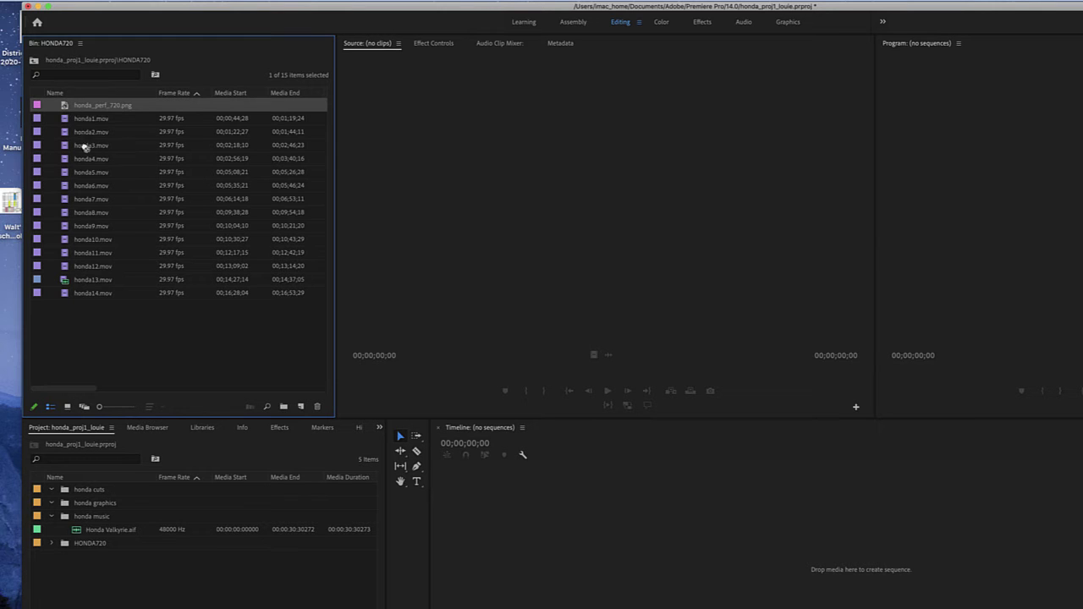
drag(131, 327, 129, 329)
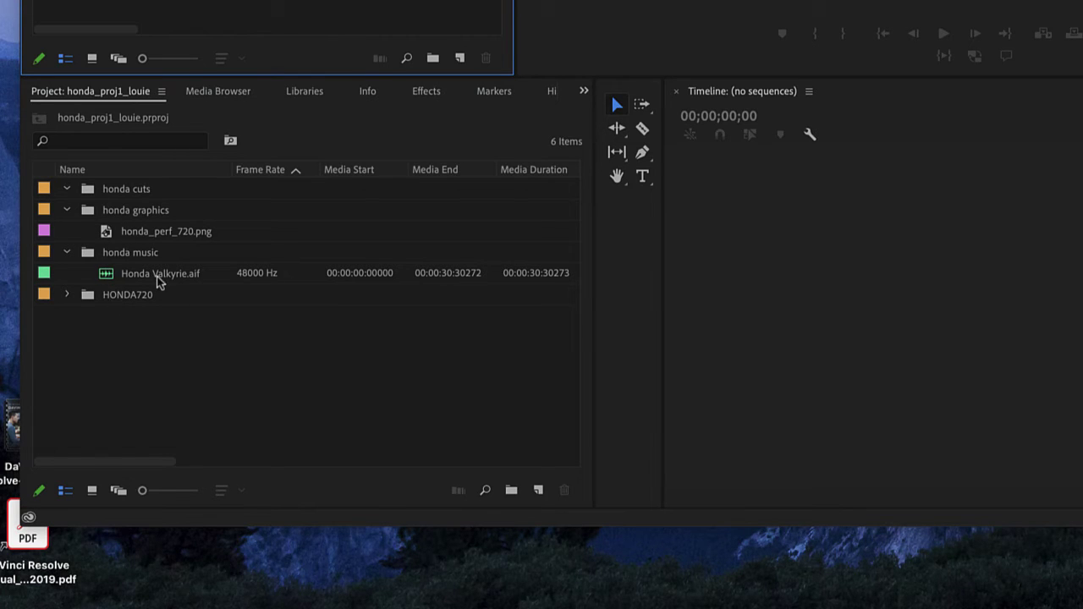
click(67, 252)
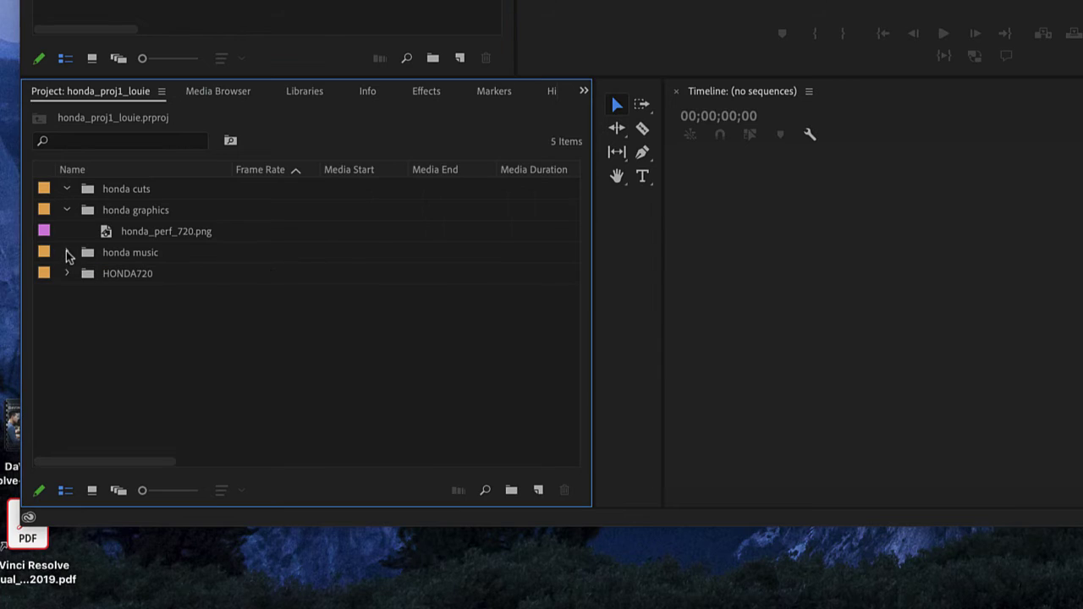
click(67, 210)
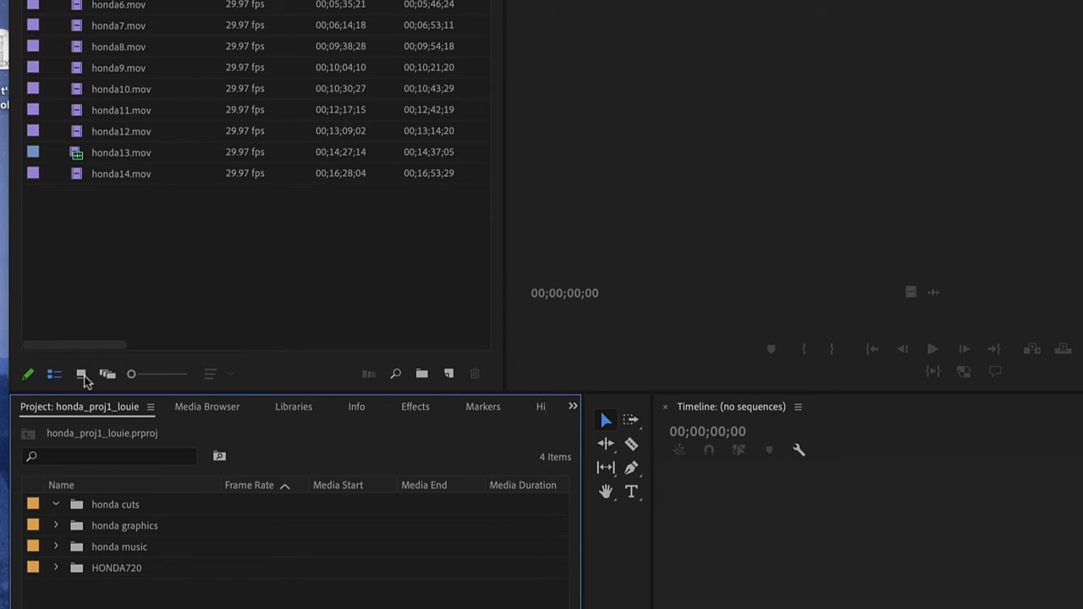
Show the HONDA720 clips in icon view, and widen the bin panel to fit four thumbnails per row.
click(81, 374)
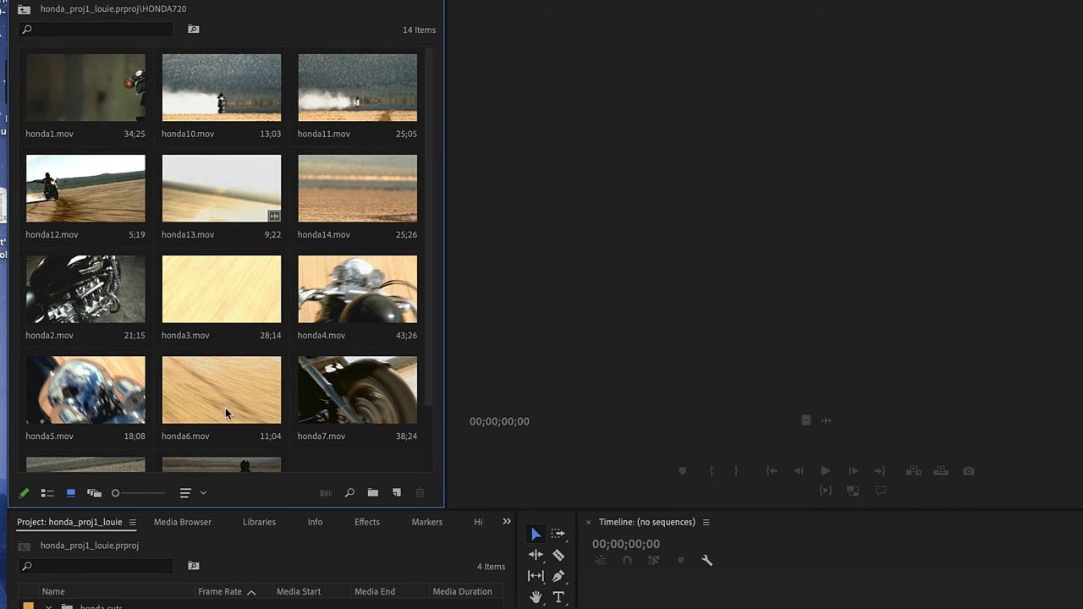
mouse_move(427, 374)
mouse_down()
mouse_move(431, 441)
mouse_move(443, 390)
mouse_up()
drag(444, 254, 510, 242)
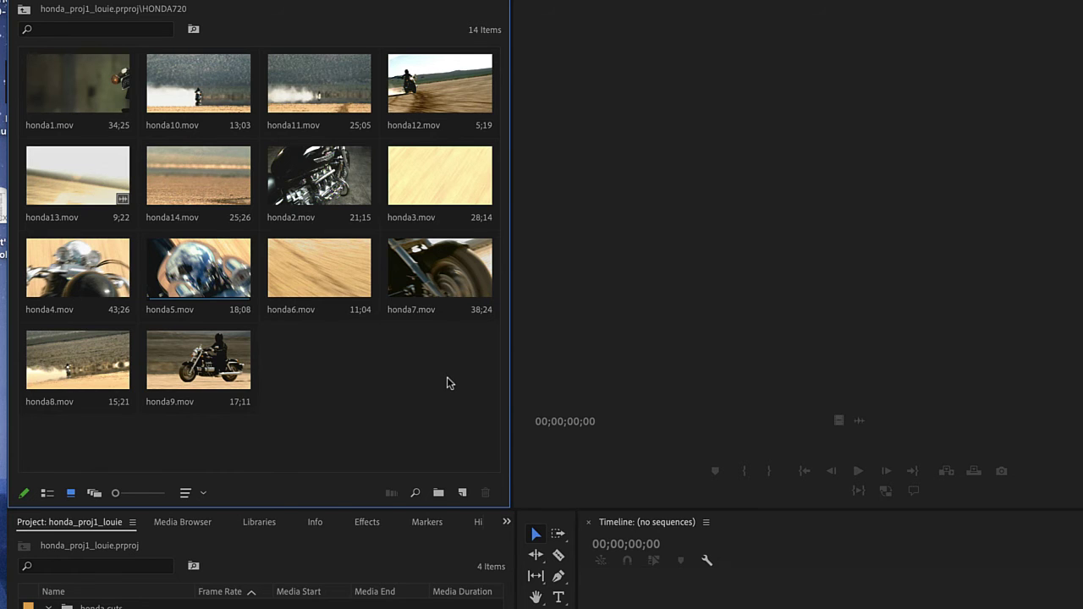
Return the HONDA720 bin to list view, try sorting by descending name and media duration, and leave it sorted by ascending name.
click(47, 495)
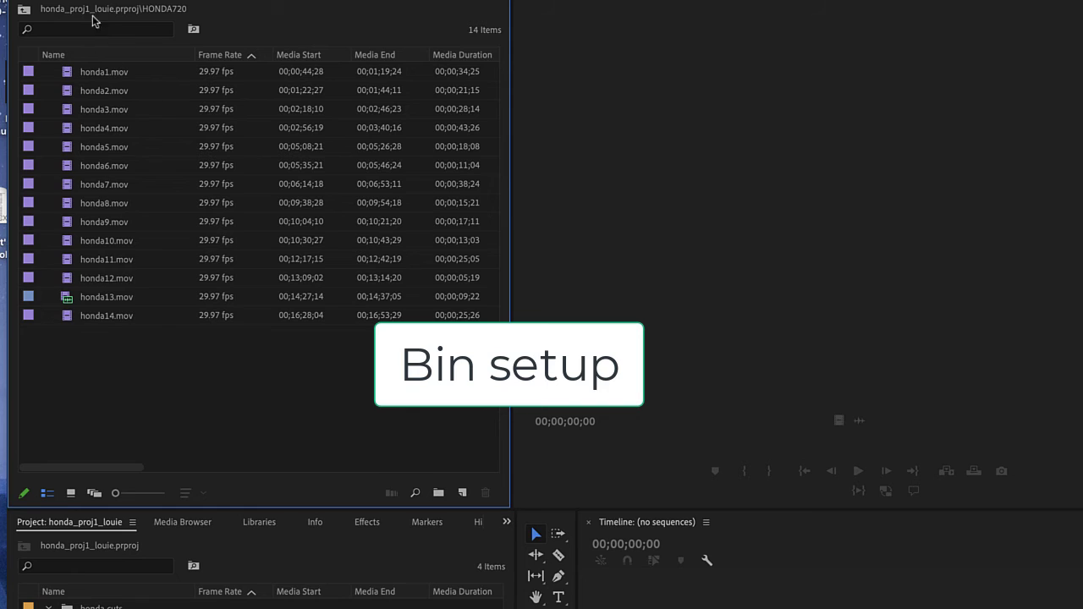
click(74, 56)
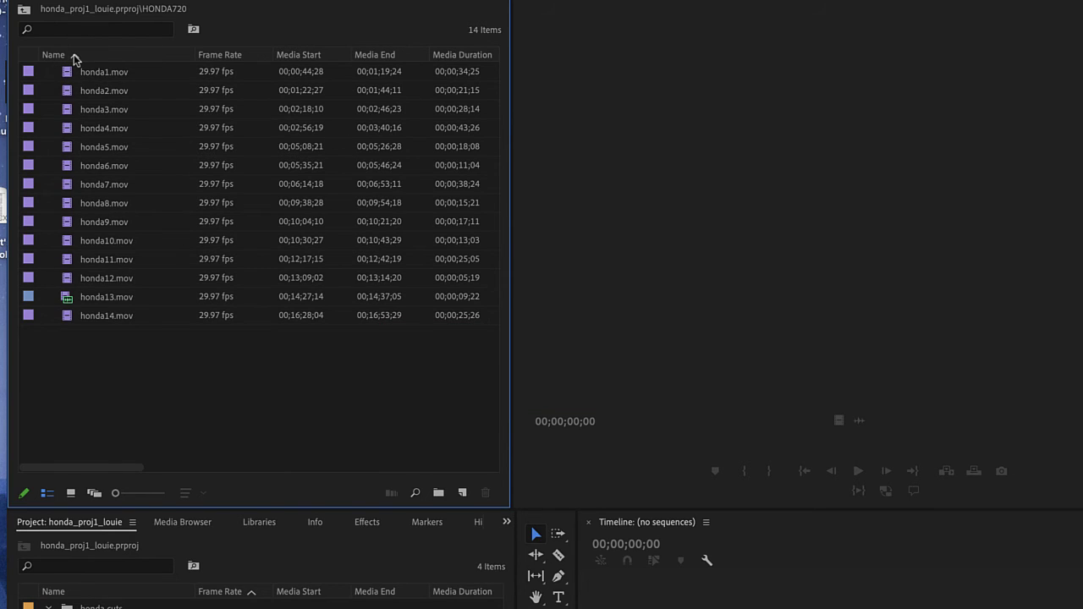
click(74, 56)
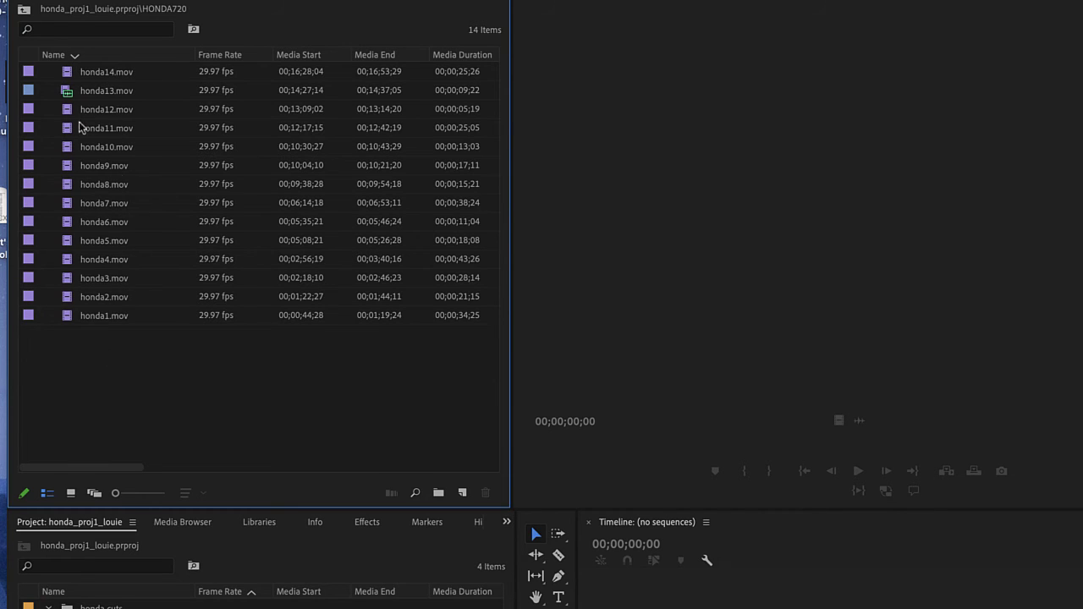
click(73, 54)
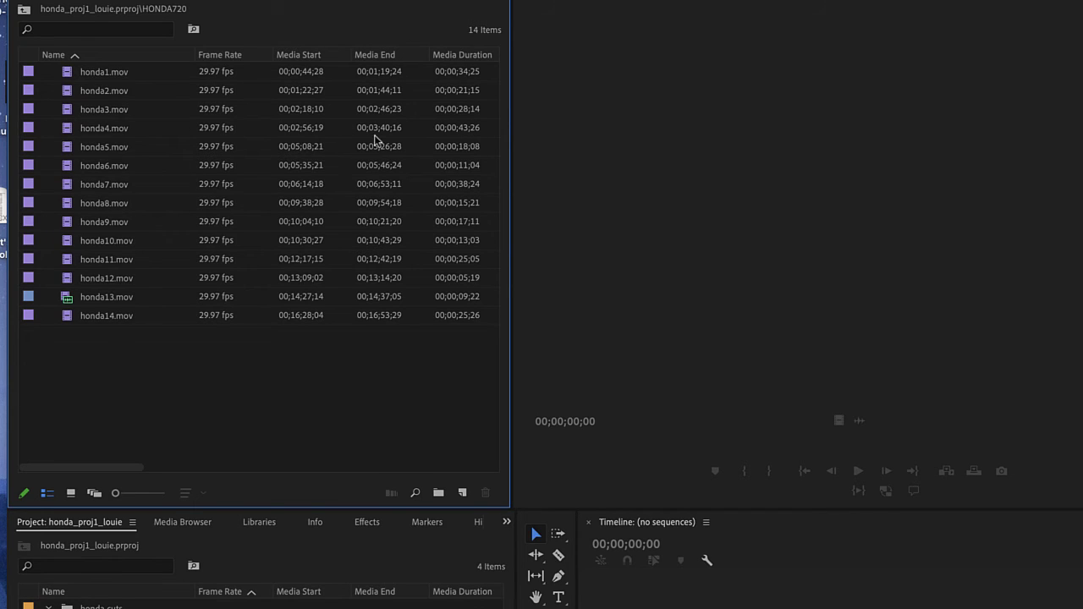
click(462, 56)
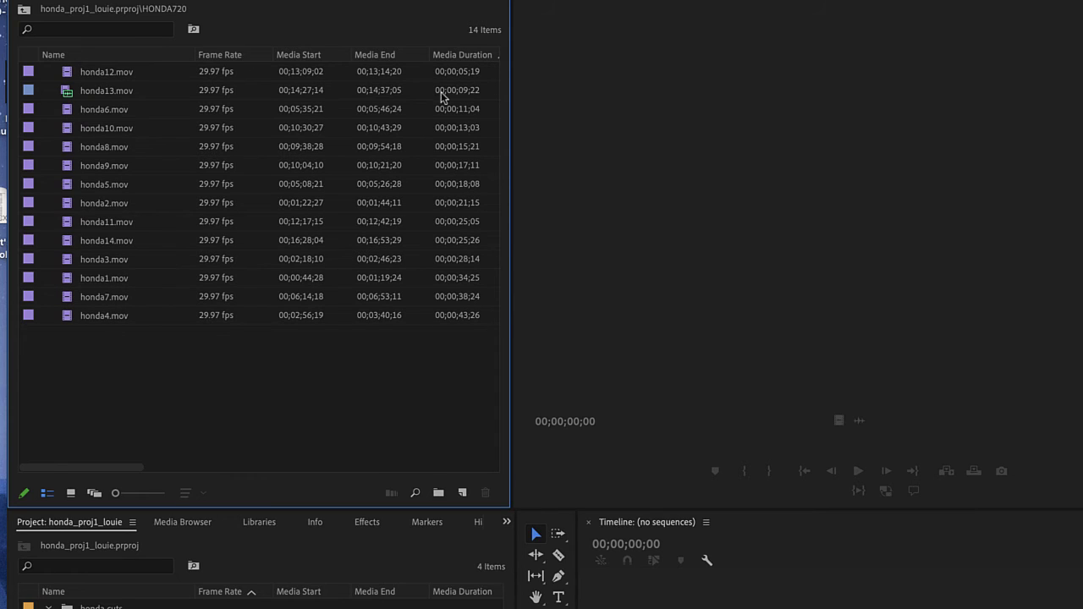
click(66, 56)
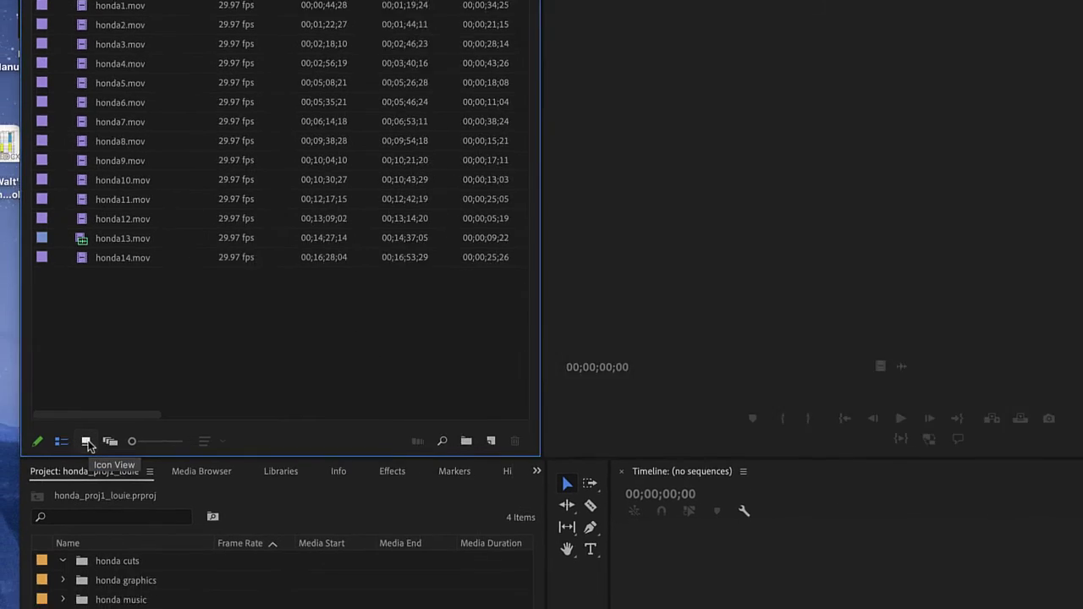
Switch the HONDA720 bin back to icon view, and order its thumbnails with List View Sort.
click(87, 442)
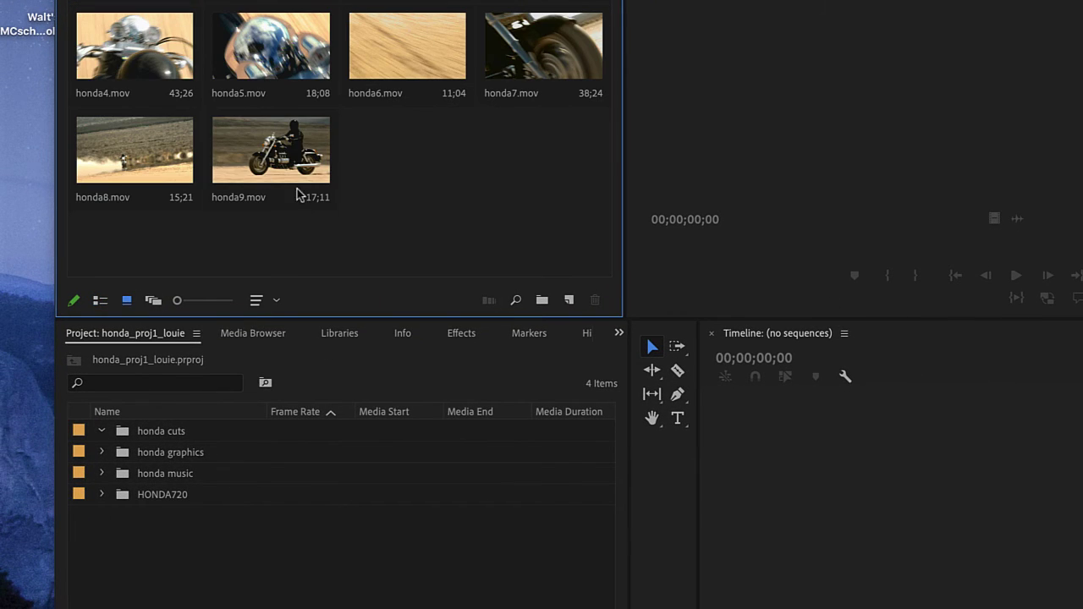
click(257, 302)
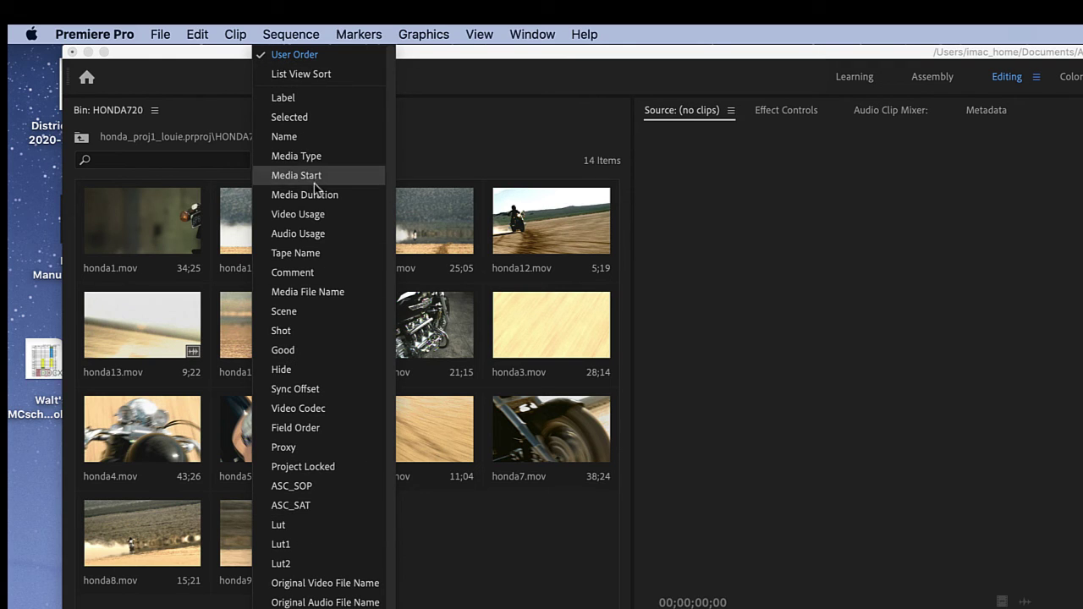
click(336, 73)
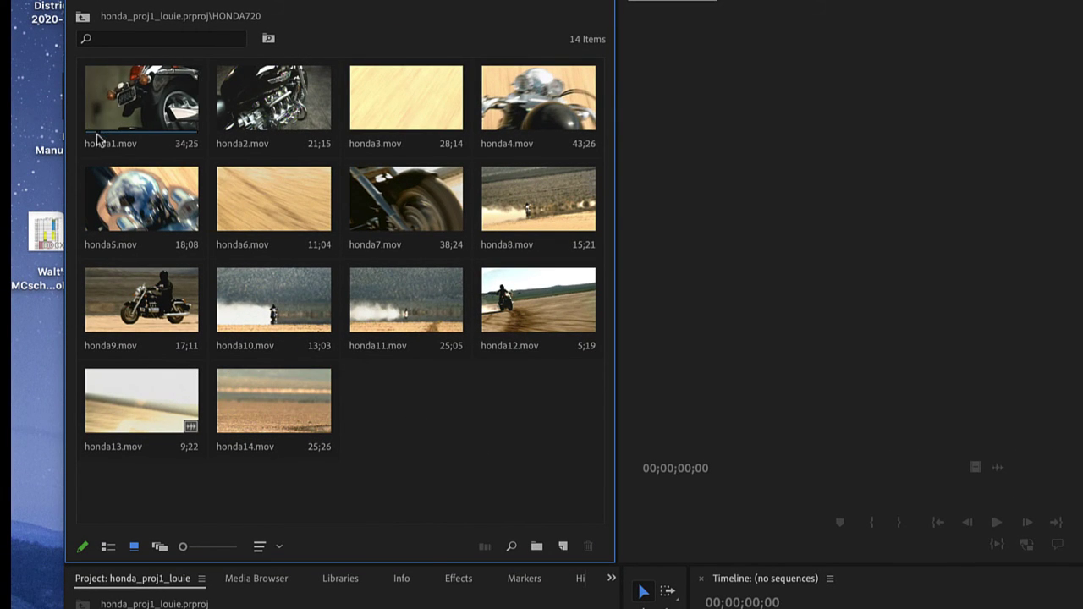
Set a frame showing the motorcycle's engine as the poster frame of honda1.mov.
click(126, 134)
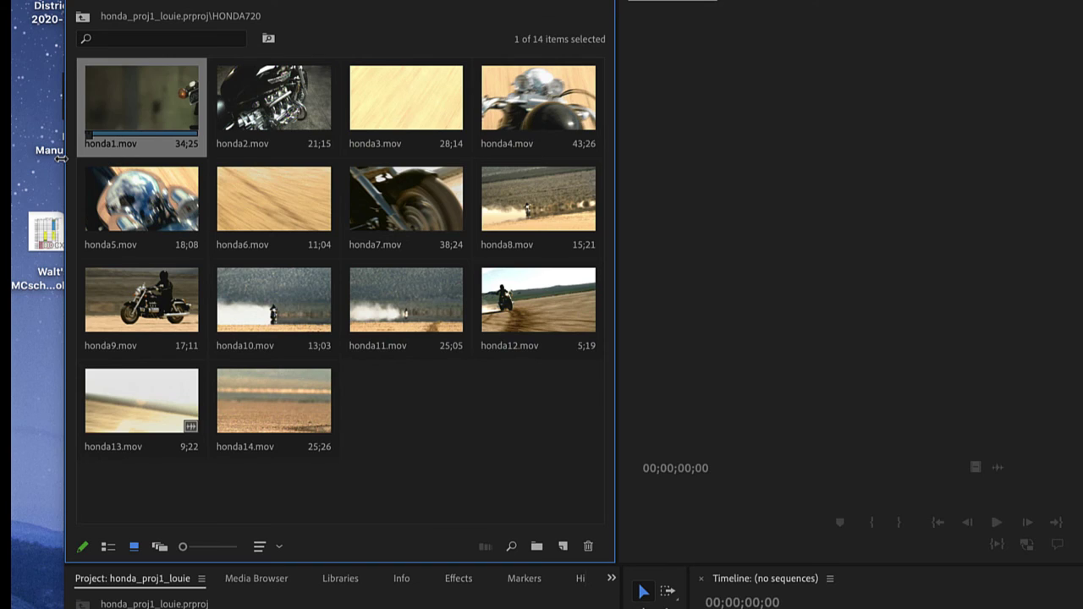
right_click(141, 150)
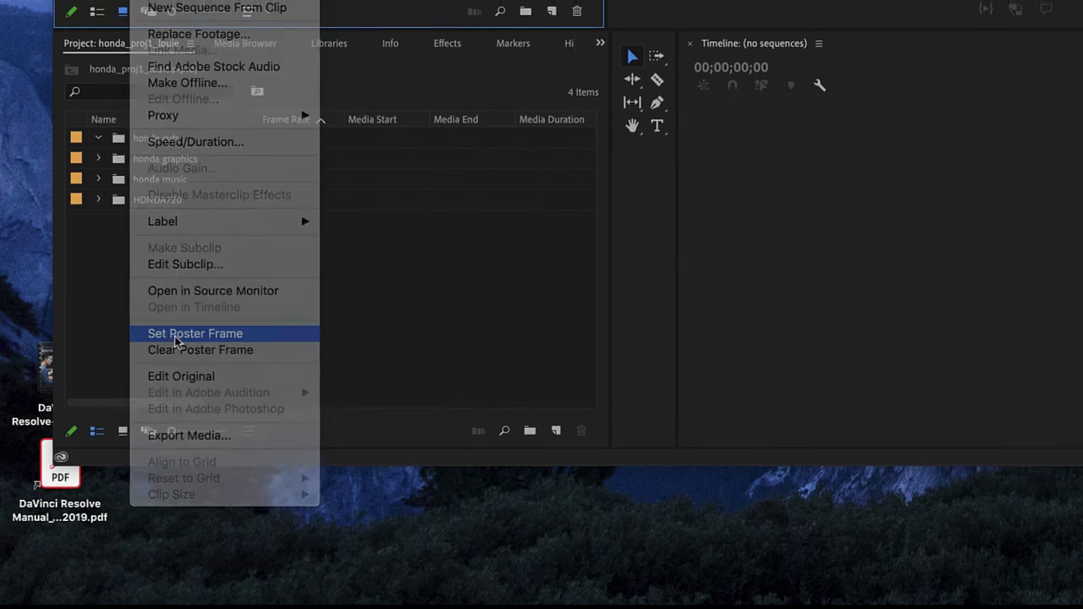
click(174, 335)
click(409, 419)
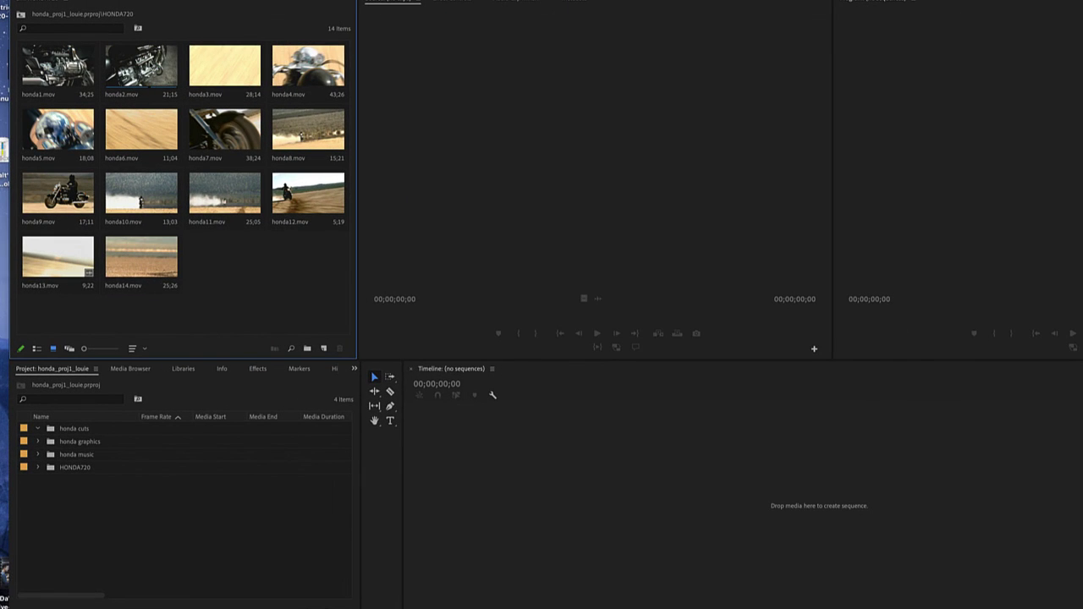
Set more recognizable motorcycle frames as the poster frames of honda2.mov and honda3.mov.
right_click(144, 61)
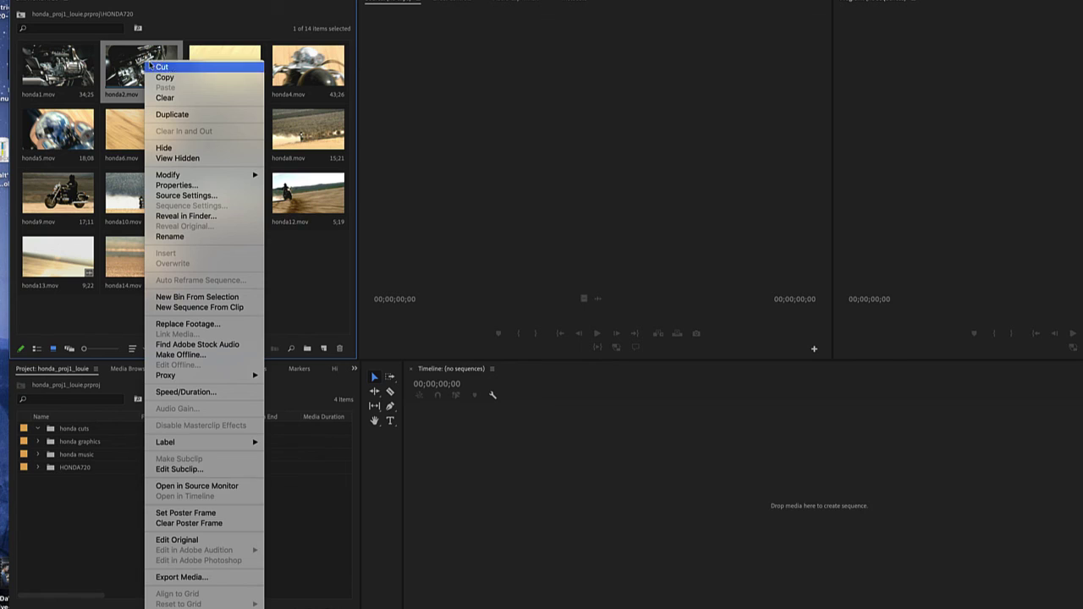
click(151, 517)
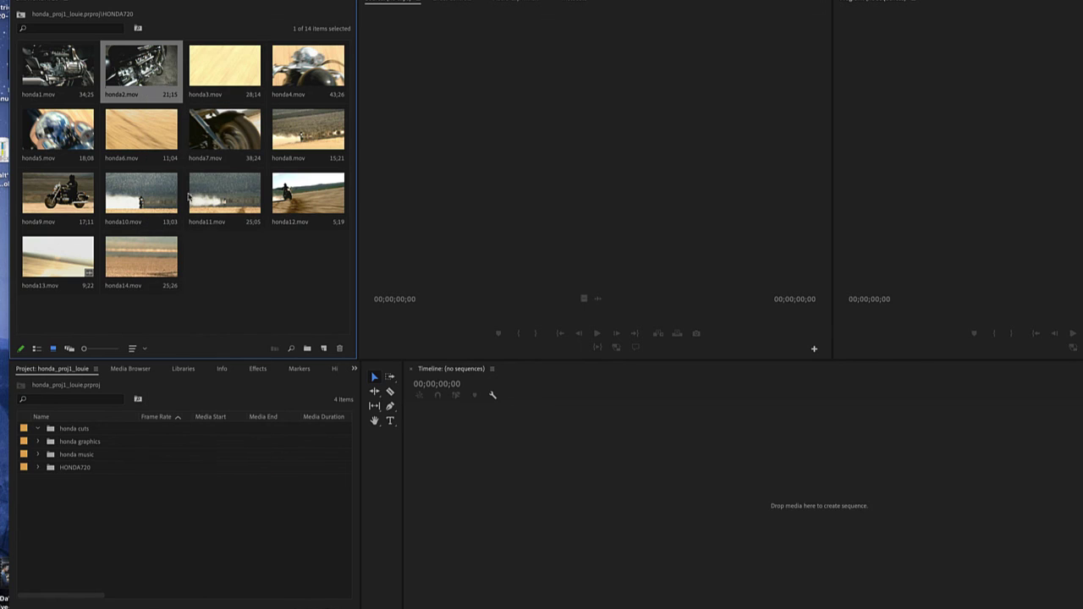
right_click(226, 83)
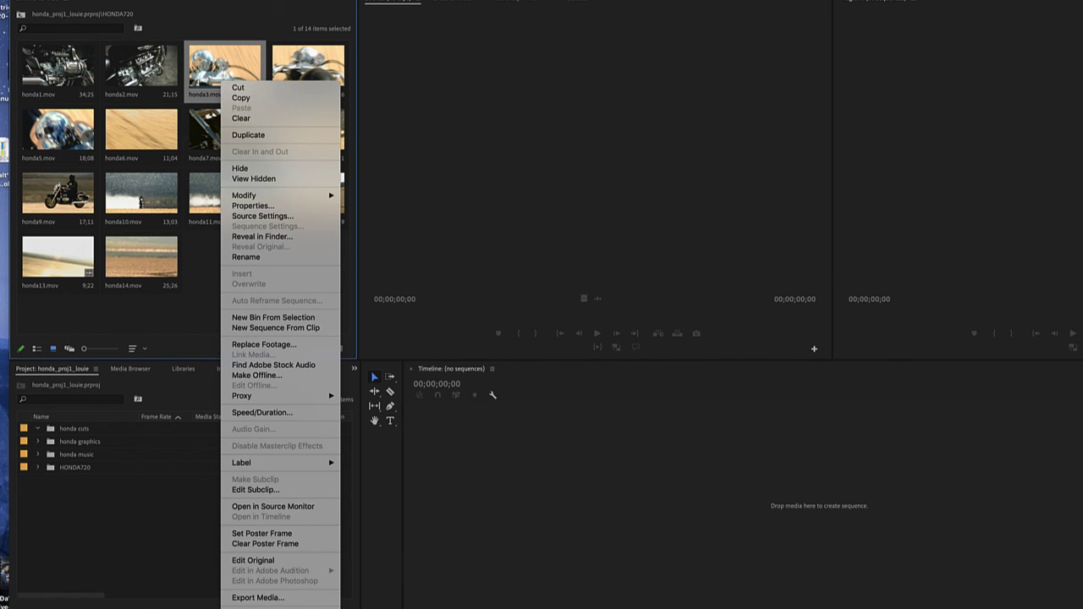
click(239, 506)
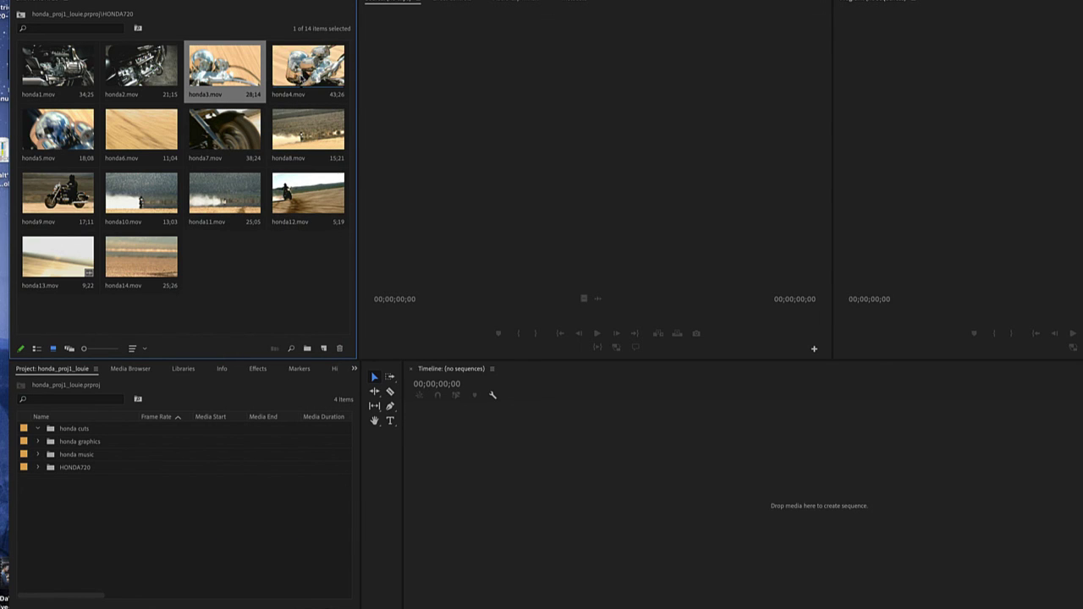
Mark an in point on honda4.mov at a close view of the motorcycle, and set that frame as its poster frame.
click(298, 84)
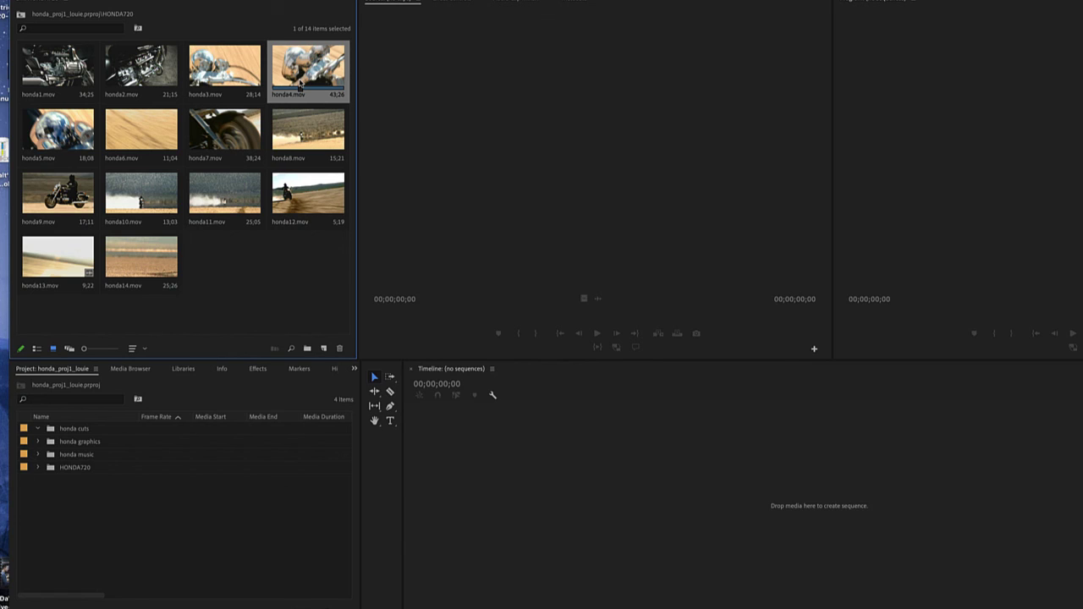
key(i)
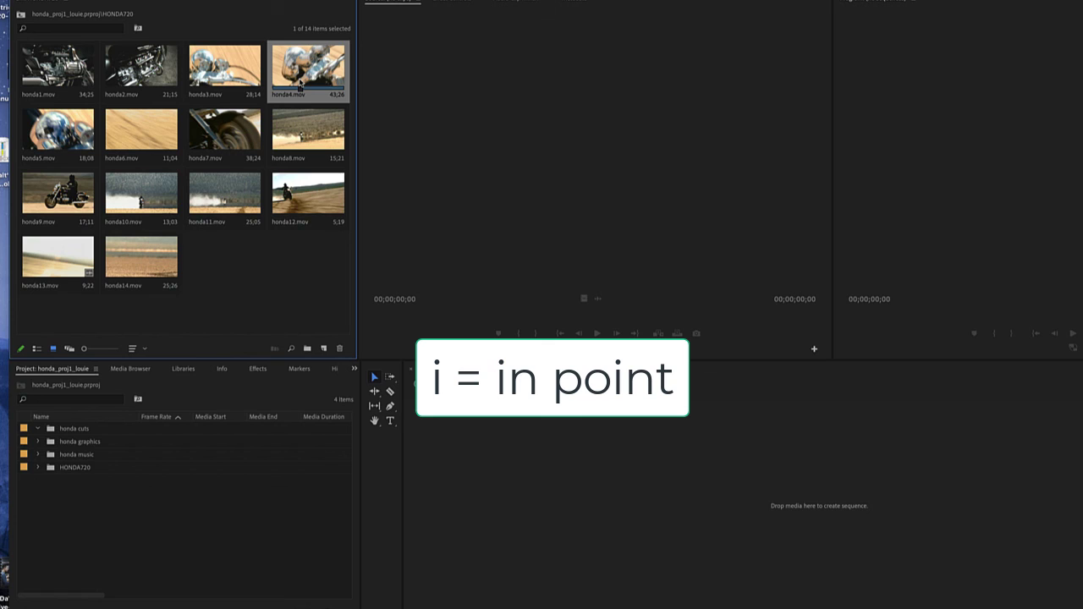
key(super+p)
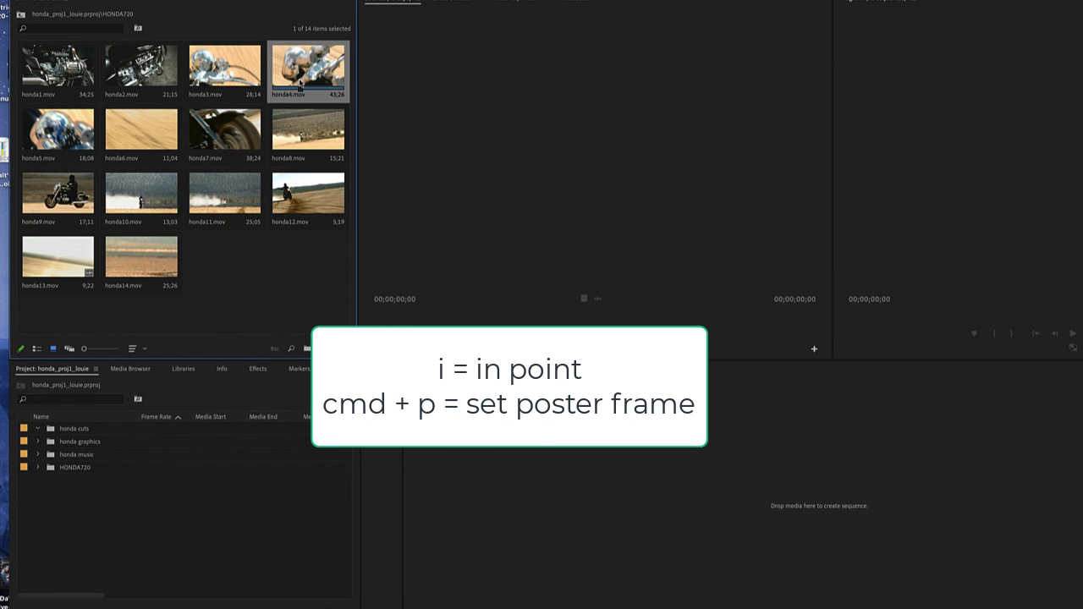
click(280, 305)
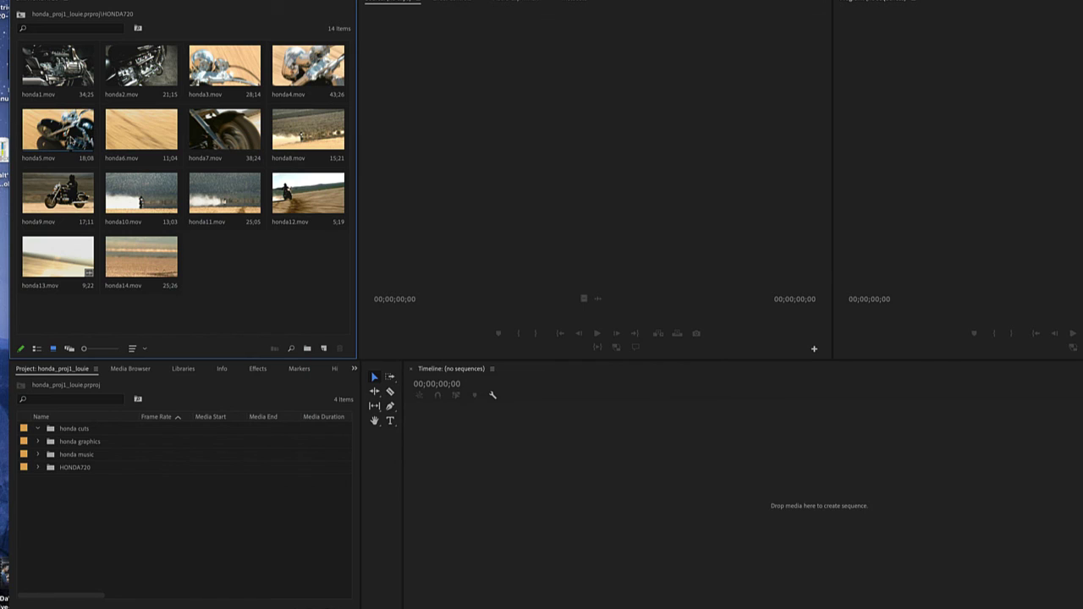
Set poster frames that clearly show the motorcycle for honda5.mov, honda6.mov, honda7.mov and honda8.mov.
click(58, 129)
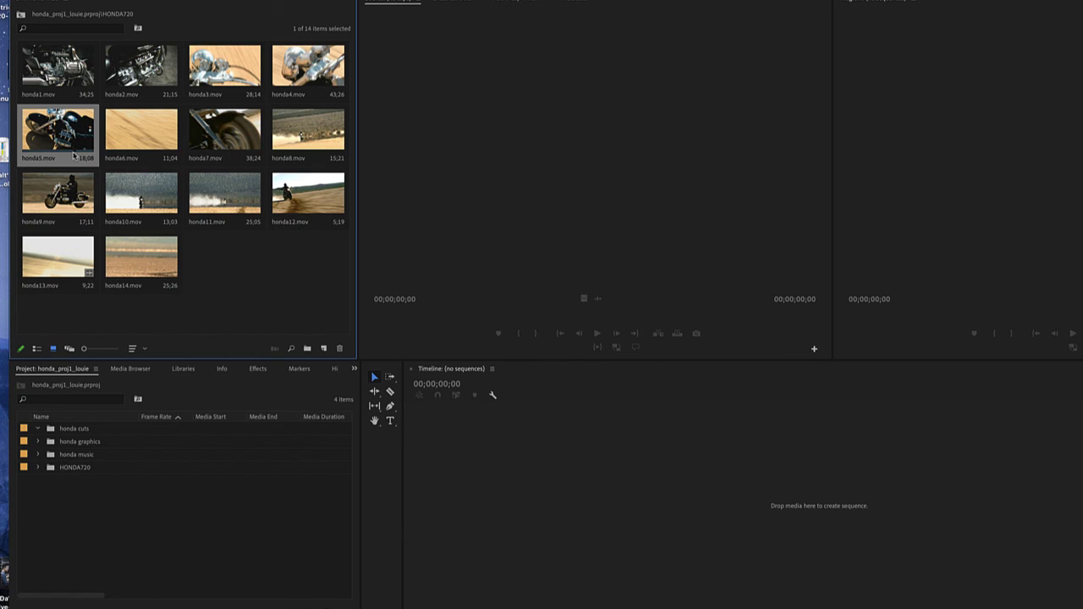
click(237, 315)
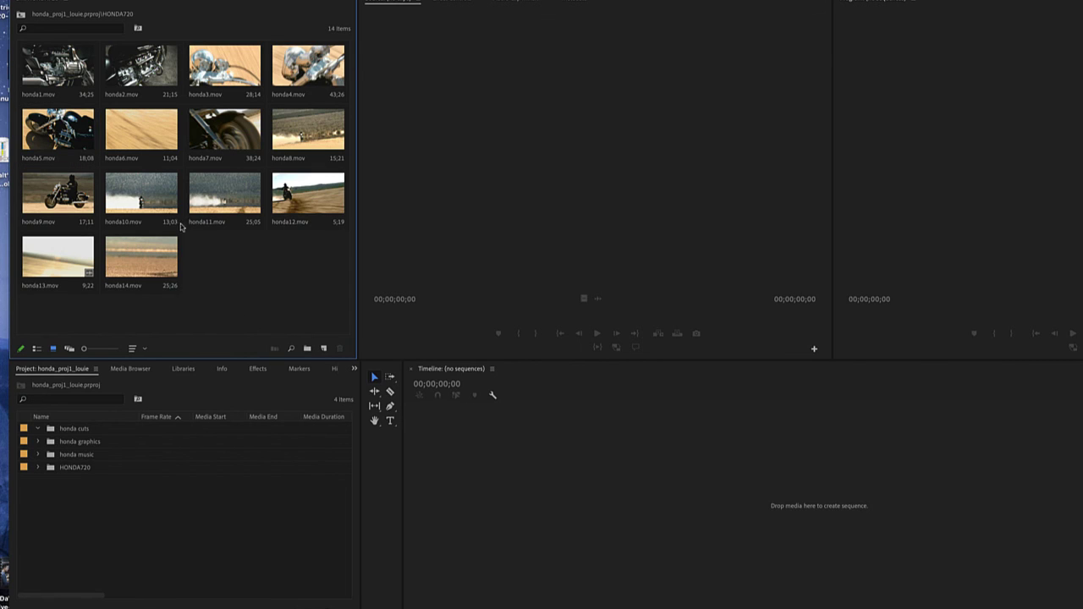
click(162, 143)
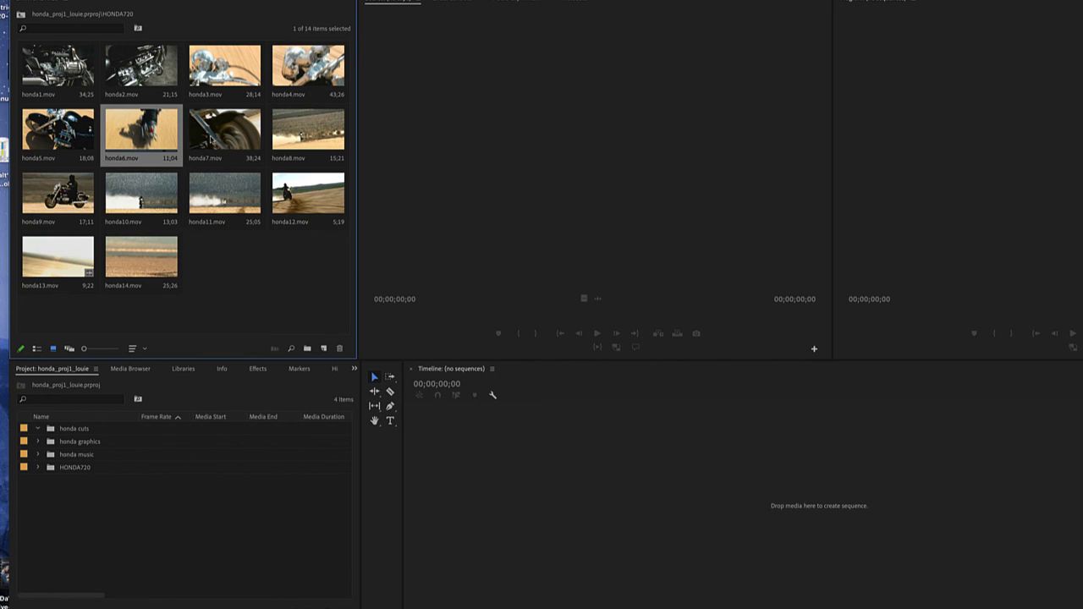
click(232, 135)
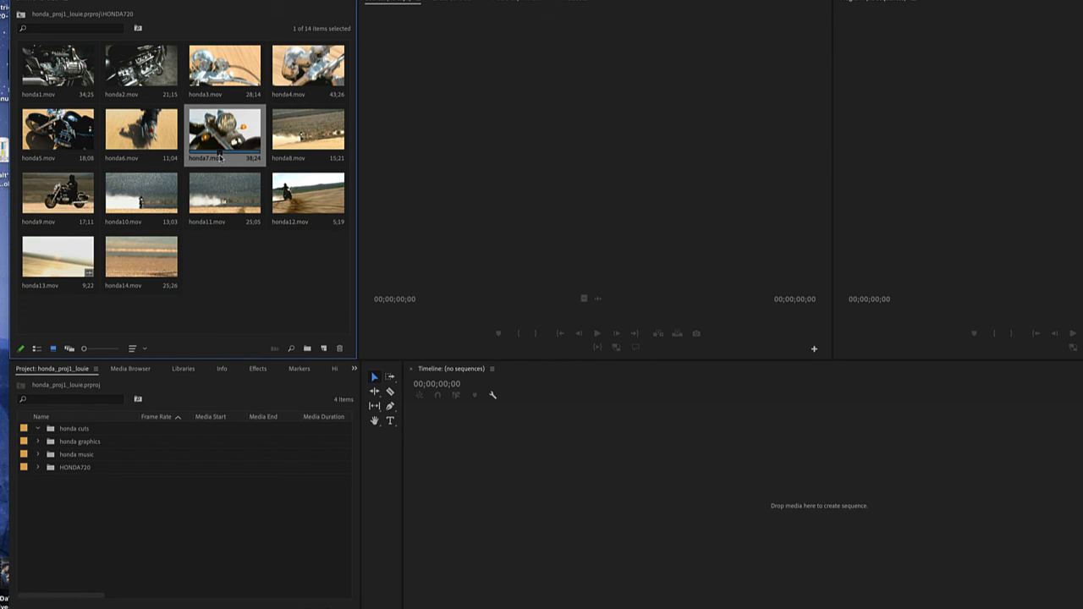
click(309, 142)
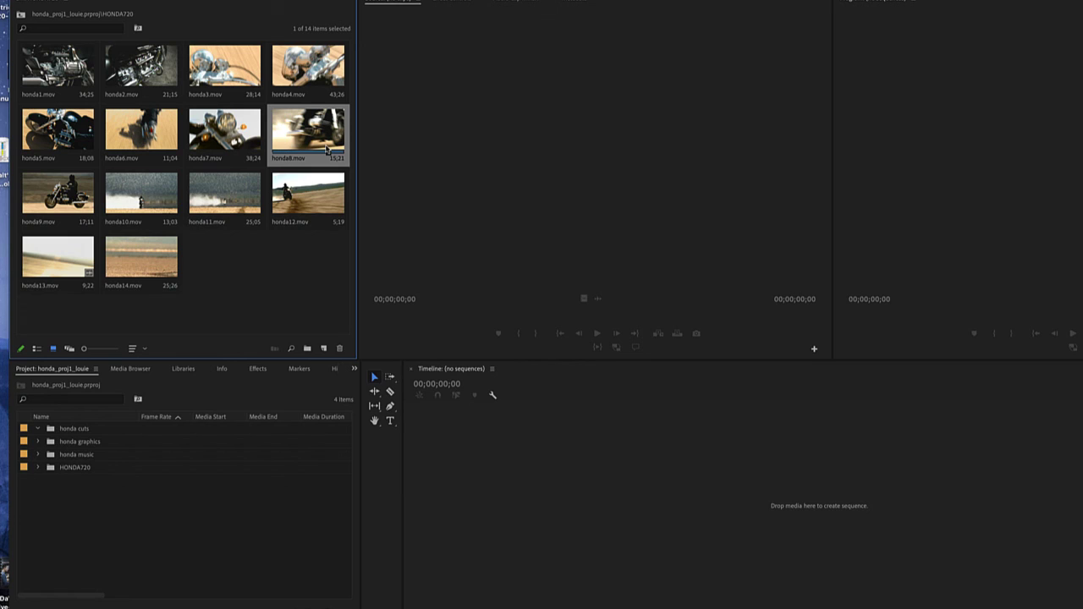
click(280, 280)
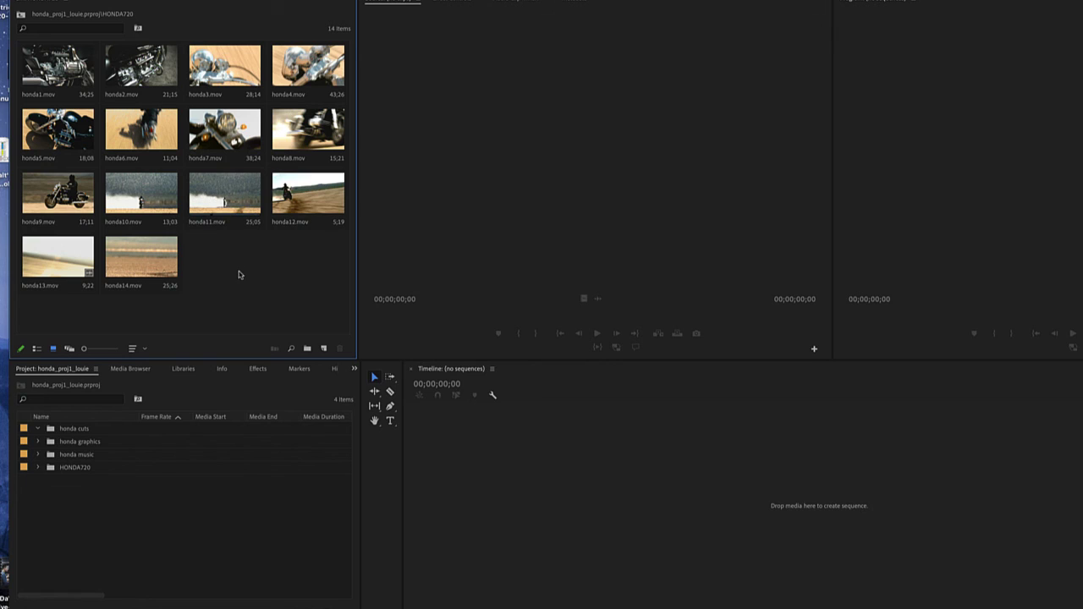